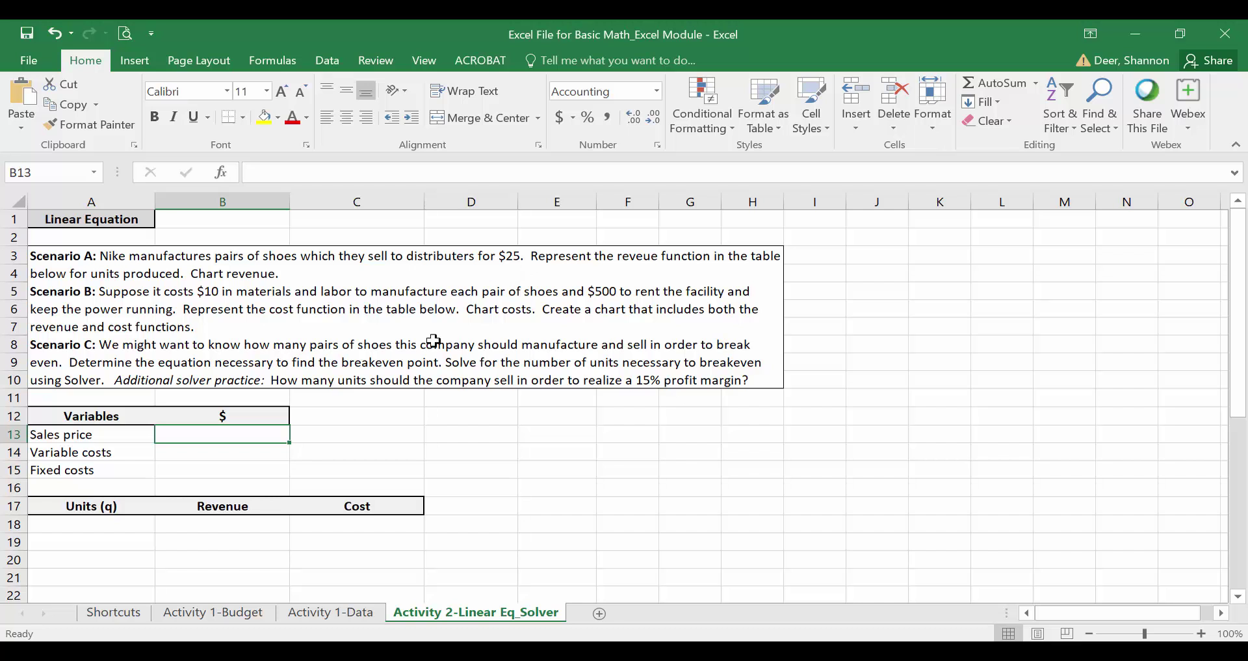
Enter 25 in B13 so the sales price reads $25.00
{"action": "type", "text": "25"}
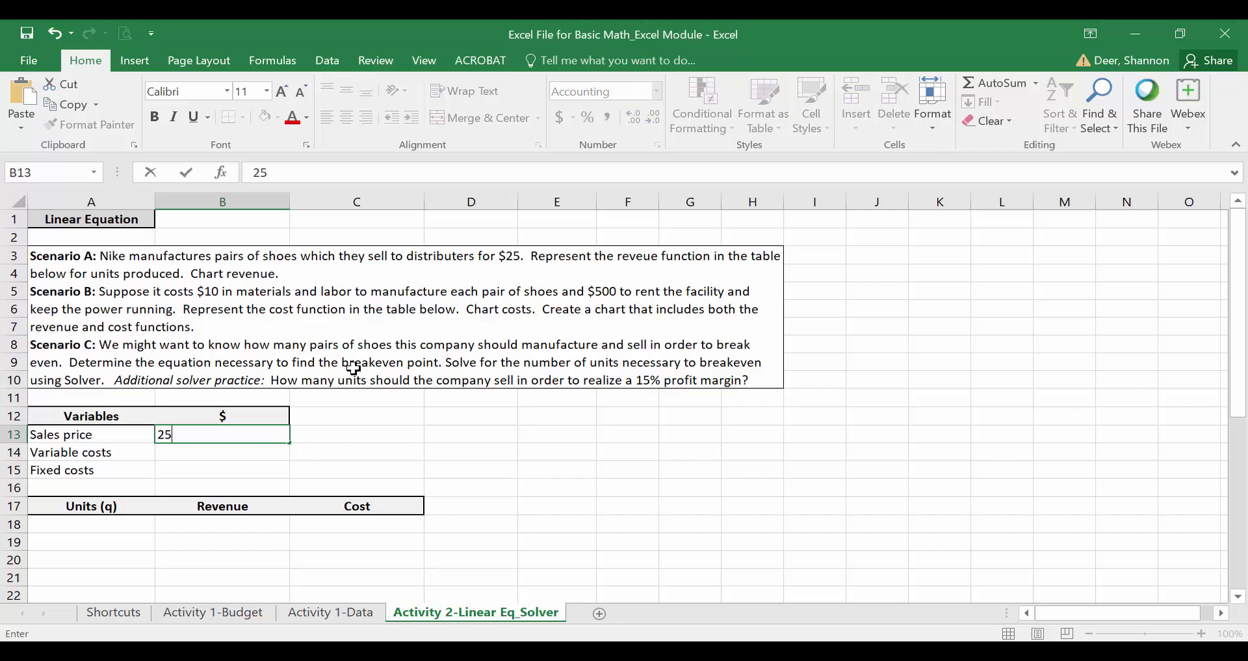
{"action": "key", "text": "Return"}
{"action": "key", "text": "Up"}
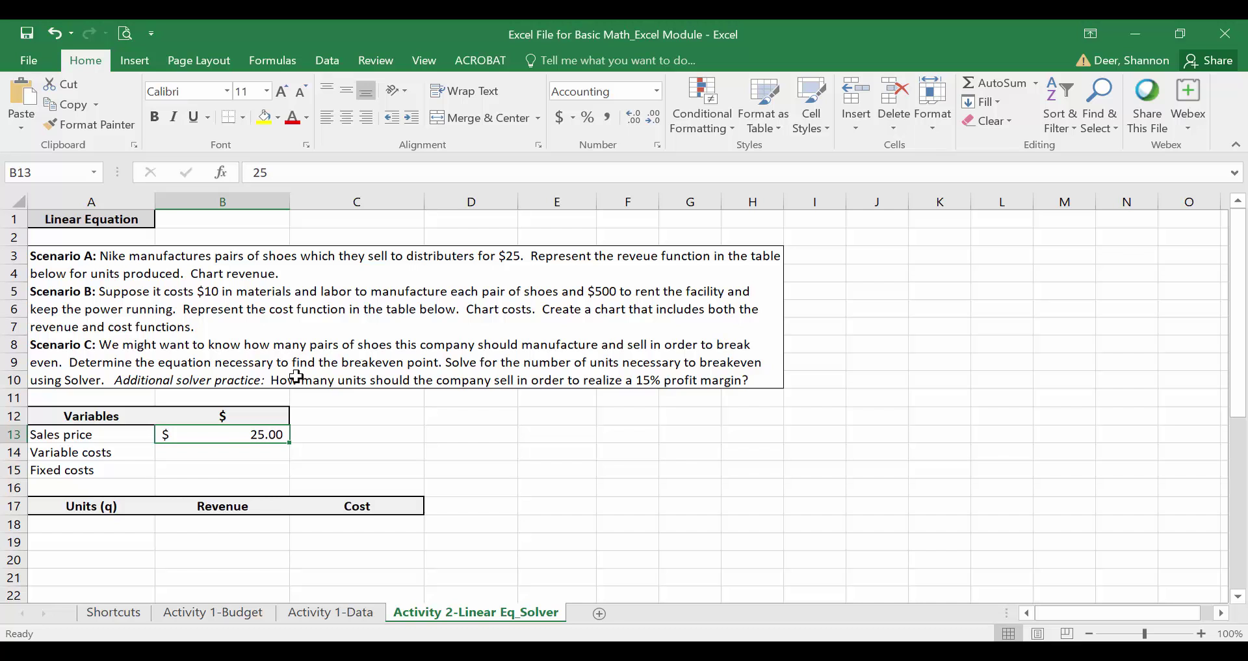
Enter 0 in A18 as the first Units (q) value
{"action": "key", "text": "Down"}
{"action": "key", "text": "Down"}
{"action": "key", "text": "Down"}
{"action": "key", "text": "Down"}
{"action": "key", "text": "Down"}
{"action": "key", "text": "Left"}
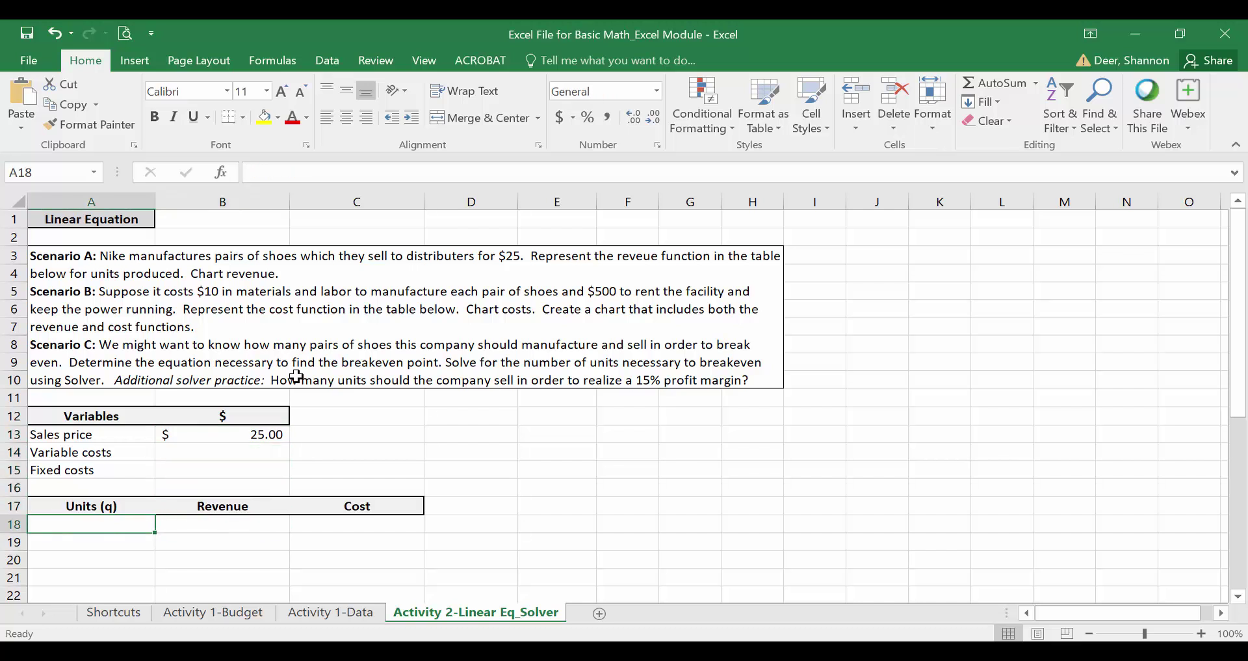
{"action": "type", "text": "0"}
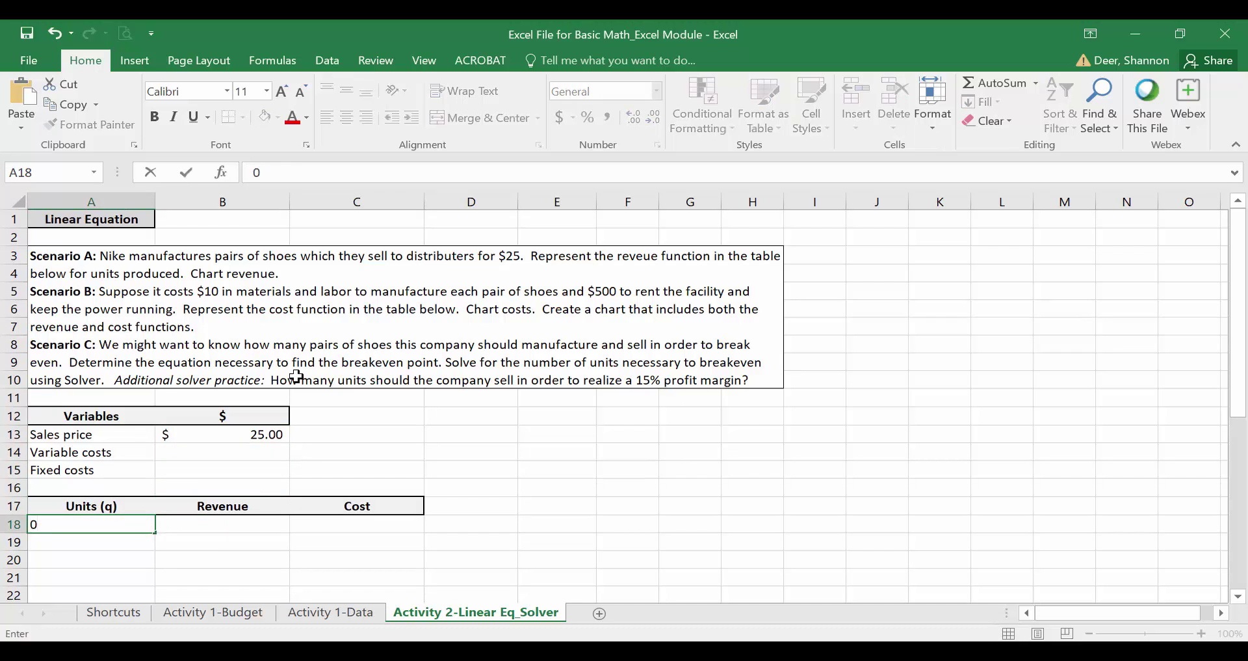
{"action": "key", "text": "Return"}
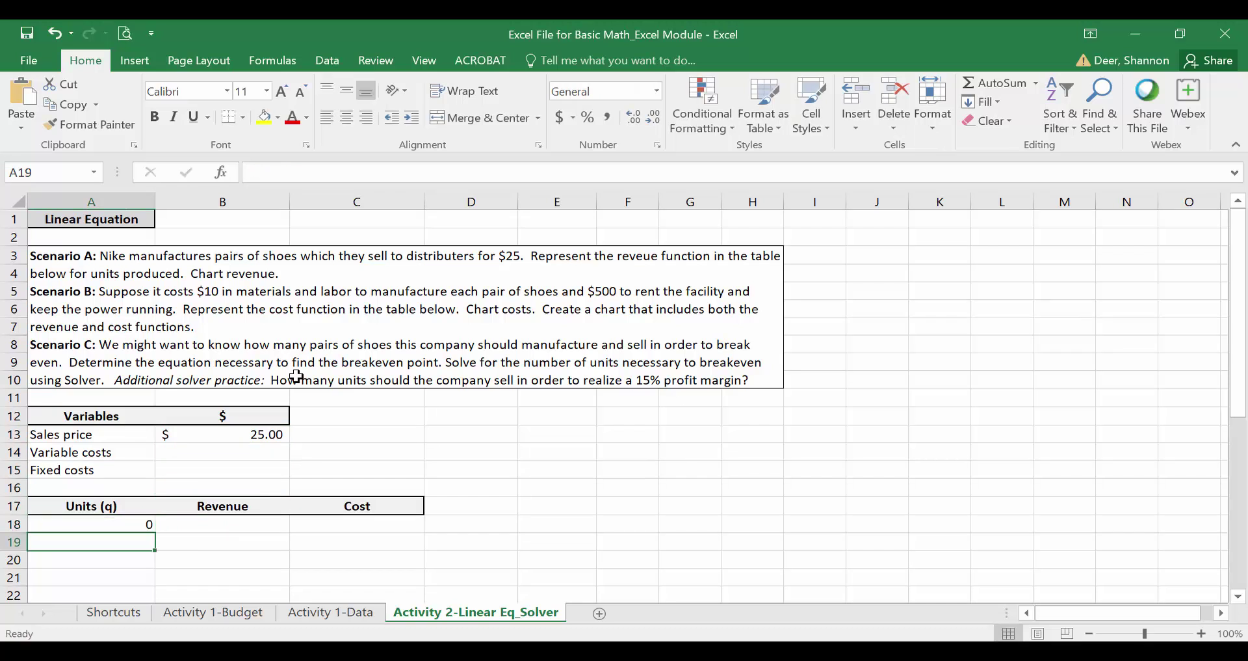
{"action": "key", "text": "Up"}
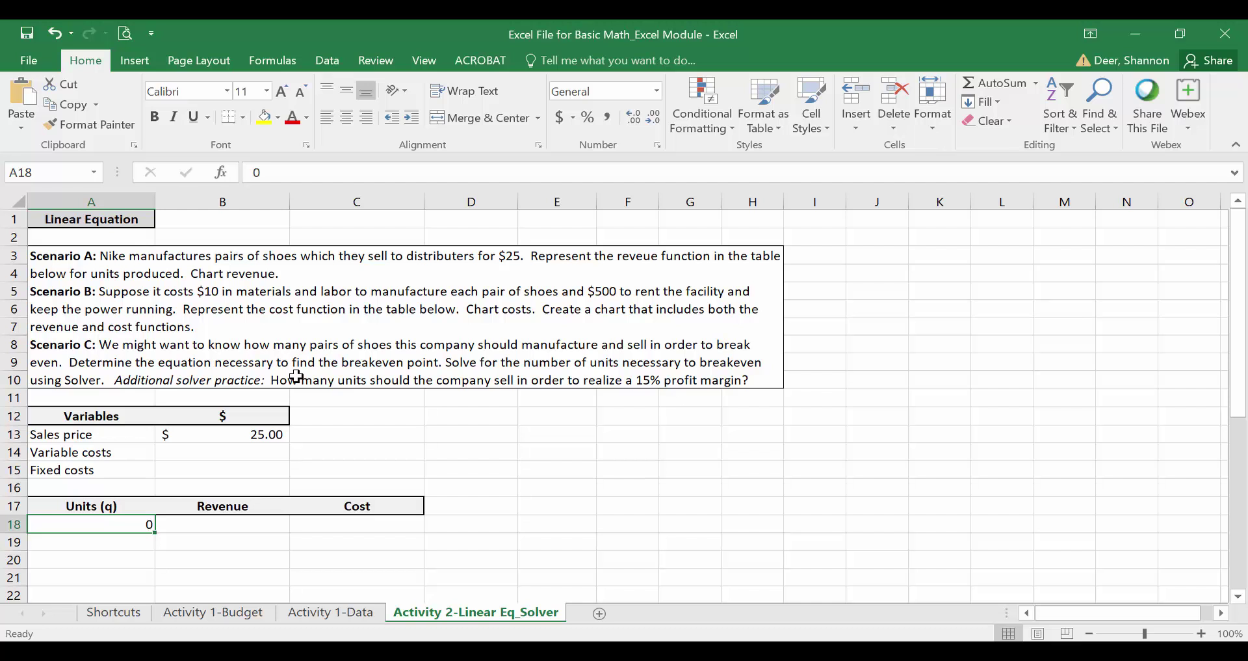
{"action": "key", "text": "Down"}
{"action": "key", "text": "Down"}
{"action": "key", "text": "Down"}
{"action": "key", "text": "Down"}
{"action": "key", "text": "Down"}
{"action": "key", "text": "Down"}
{"action": "key", "text": "Down"}
{"action": "key", "text": "Down"}
{"action": "key", "text": "Down"}
{"action": "key", "text": "Down"}
{"action": "key", "text": "Down"}
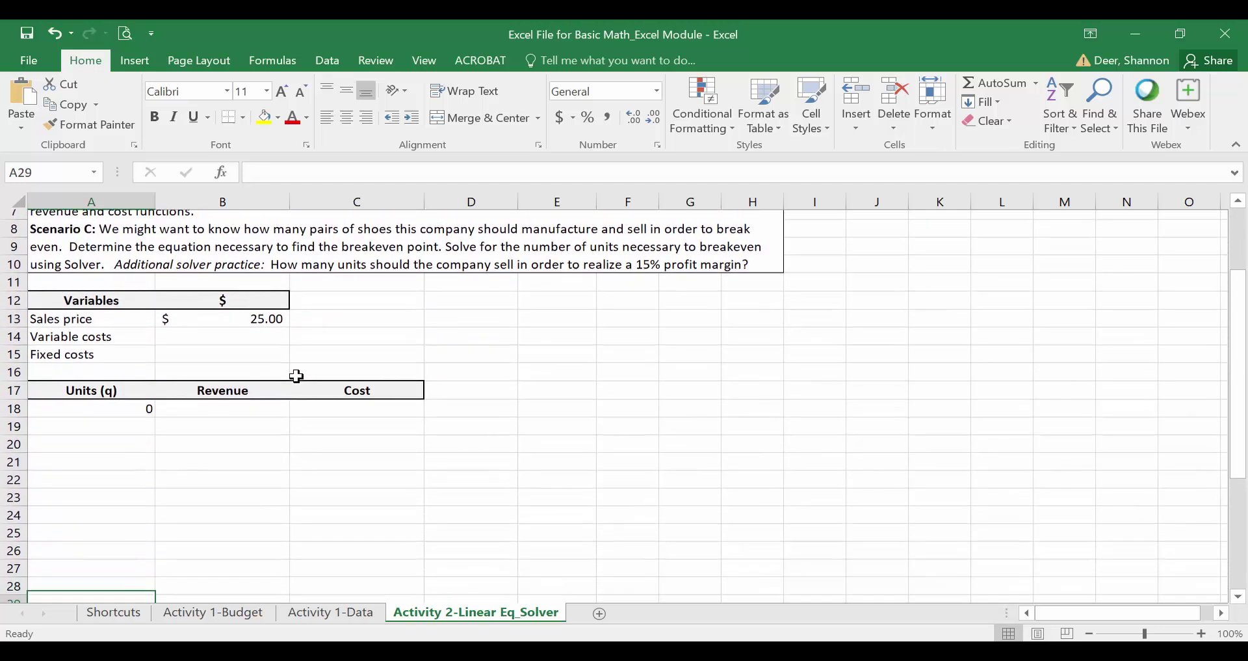
Enter =B13*A18 in B18 as the first Revenue formula
{"action": "key", "text": "ctrl+z"}
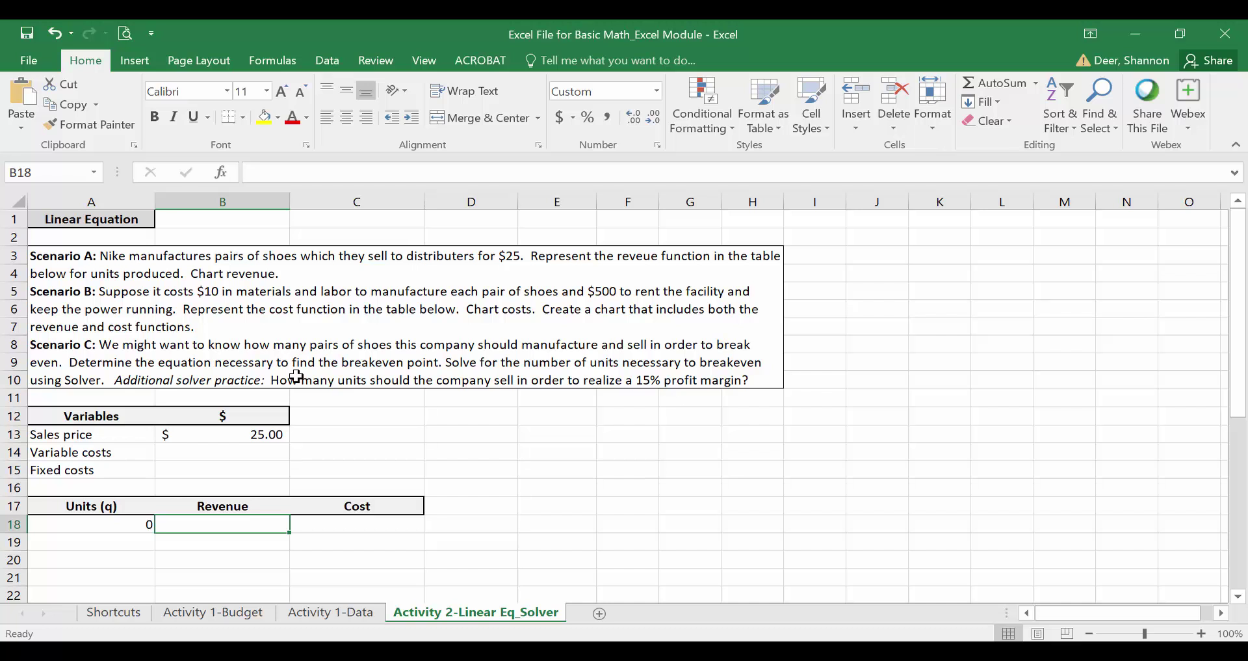
{"action": "type", "text": "="}
{"action": "key", "text": "Up"}
{"action": "key", "text": "Up"}
{"action": "key", "text": "Up"}
{"action": "key", "text": "Up"}
{"action": "key", "text": "Up"}
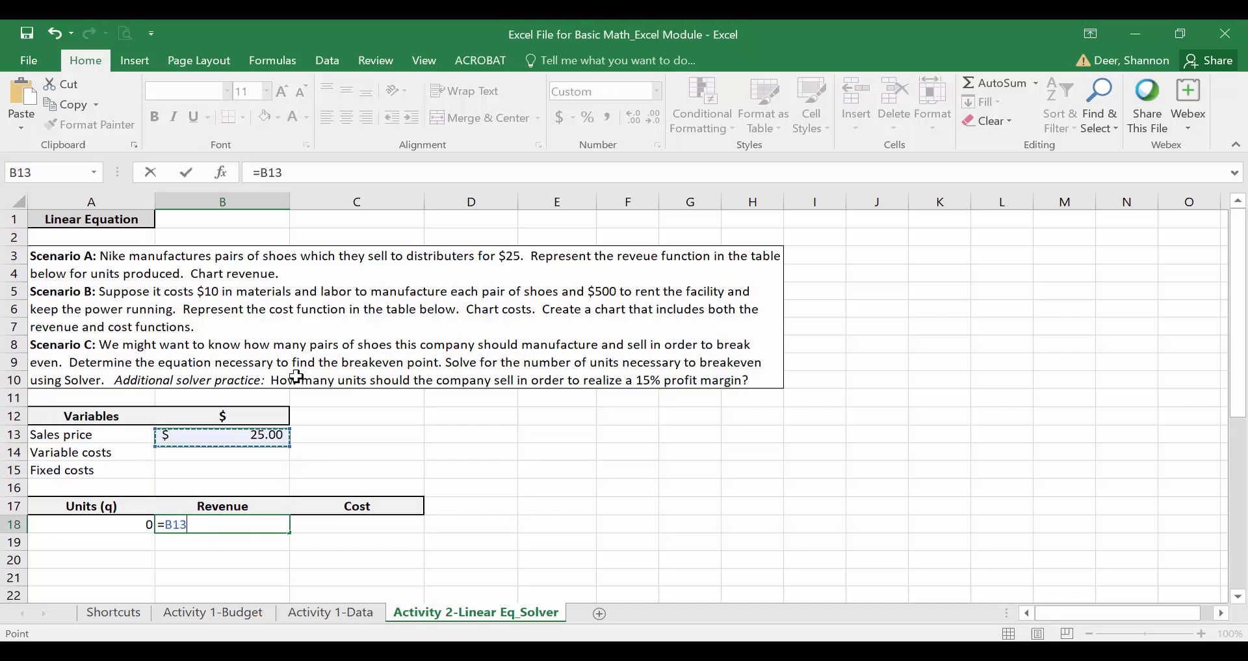
{"action": "type", "text": "*"}
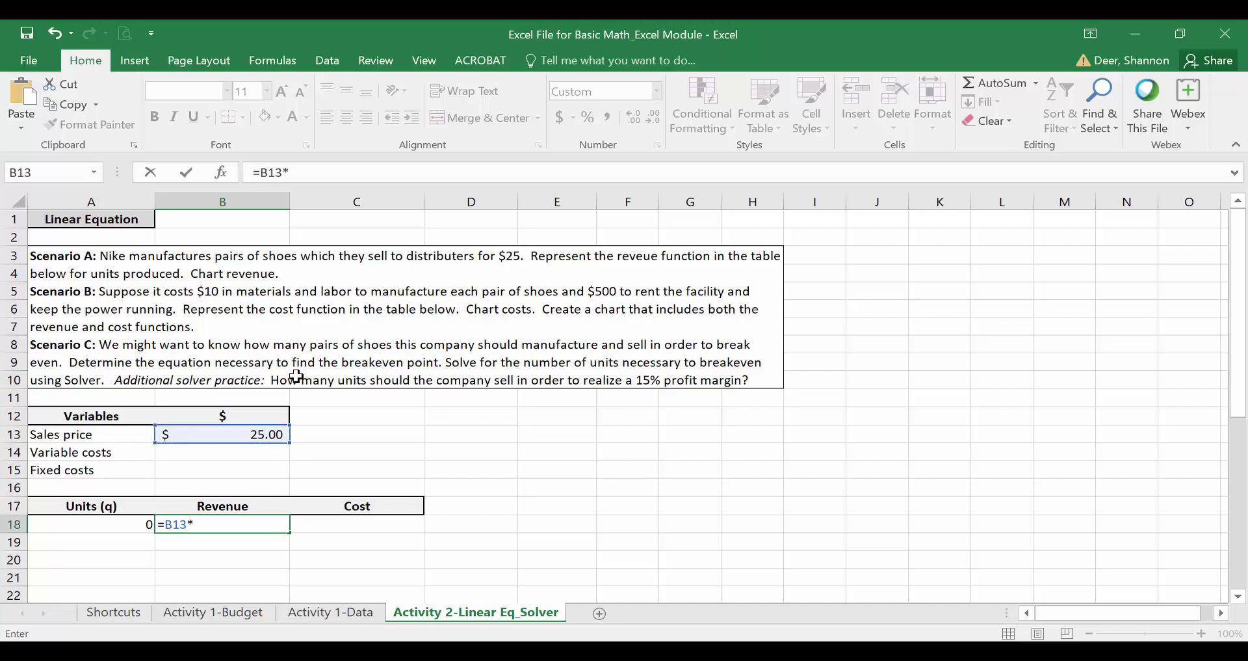
{"action": "key", "text": "Left"}
{"action": "key", "text": "ctrl+Return"}
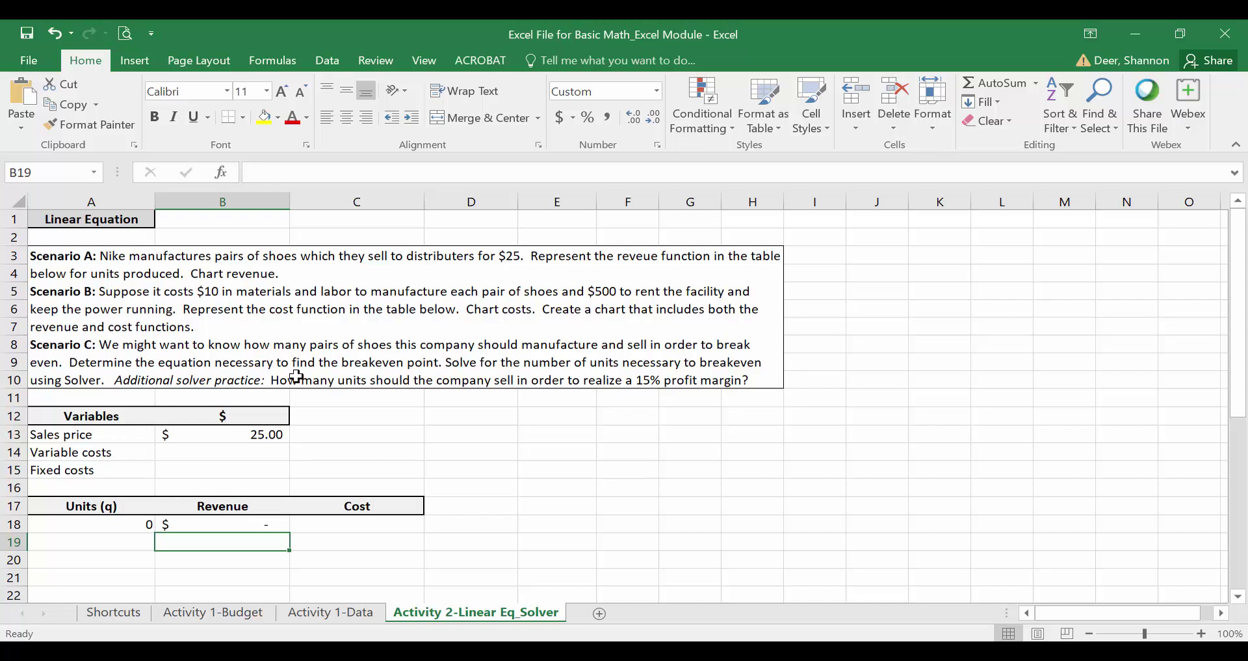
Try a 0, 1 fill series down column A, then undo it and keep 0 in A18
{"action": "key", "text": "Left"}
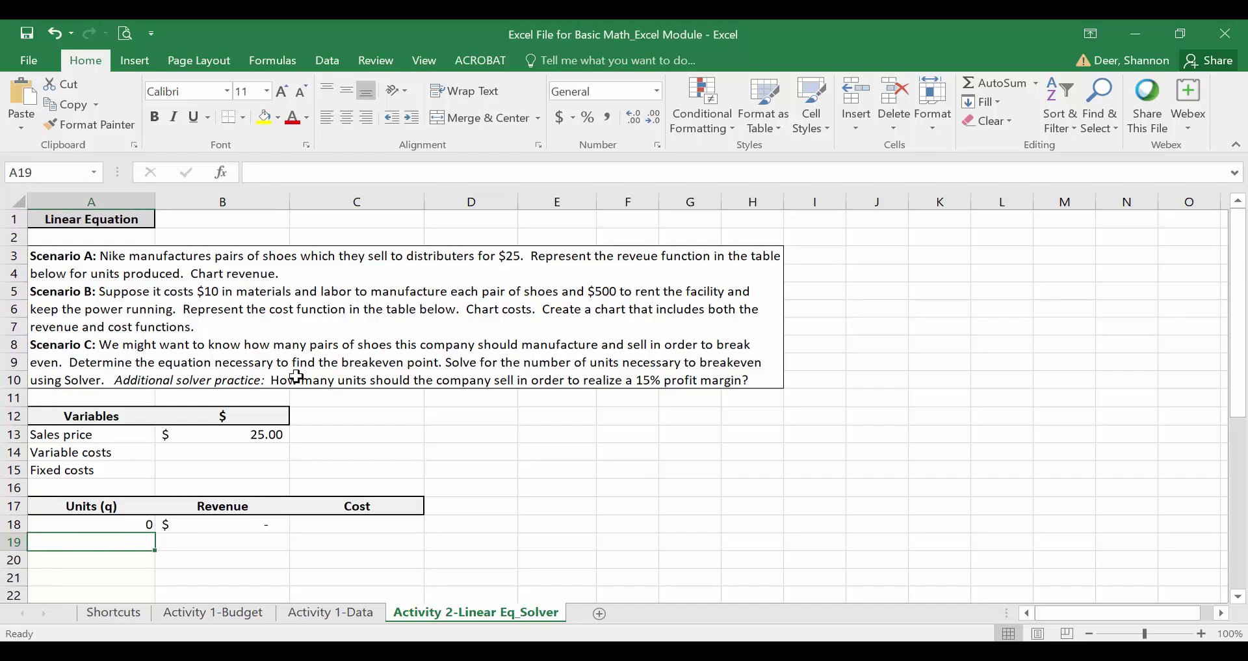
{"action": "key", "text": "Down"}
{"action": "key", "text": "Down"}
{"action": "key", "text": "Down"}
{"action": "key", "text": "Down"}
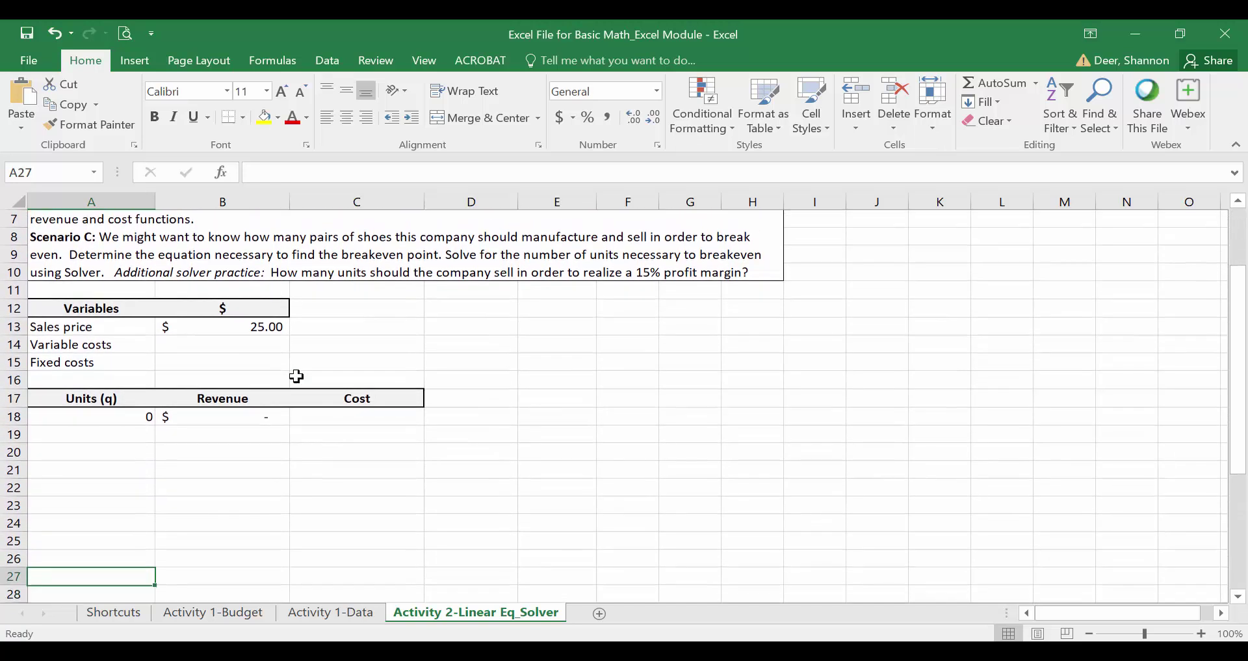
{"action": "key", "text": "Up"}
{"action": "key", "text": "Up"}
{"action": "key", "text": "Up"}
{"action": "key", "text": "Up"}
{"action": "type", "text": "1"}
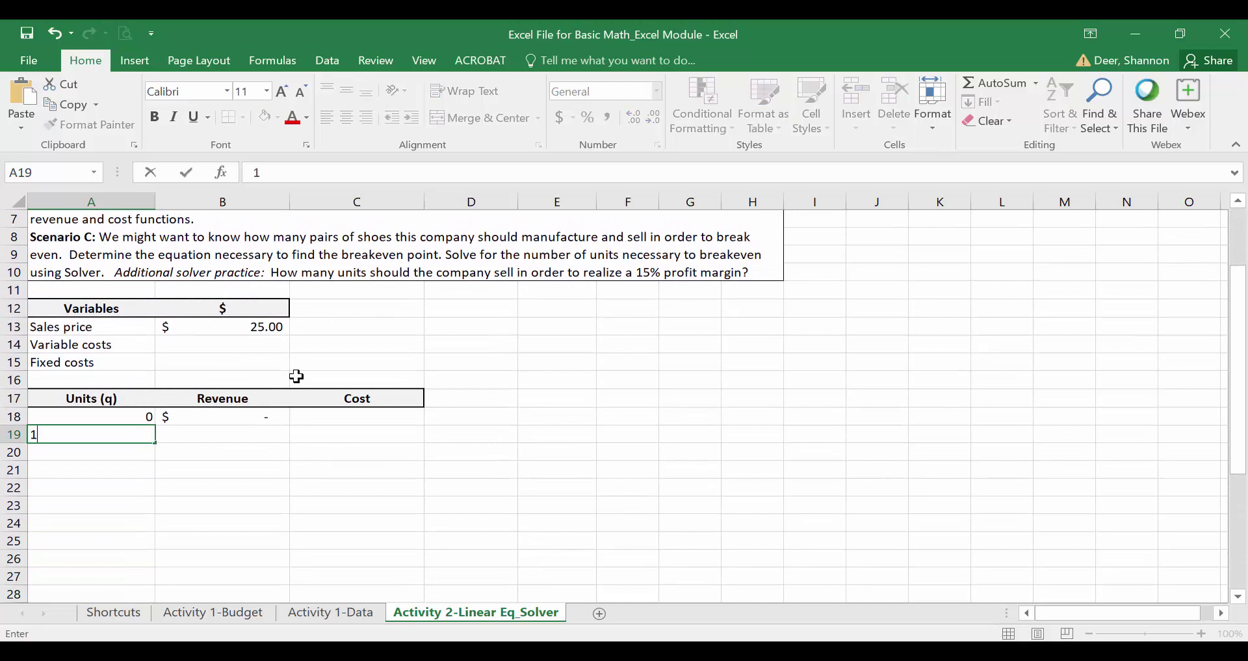
{"action": "key", "text": "Return"}
{"action": "key", "text": "shift+Up"}
{"action": "key", "text": "shift+Up"}
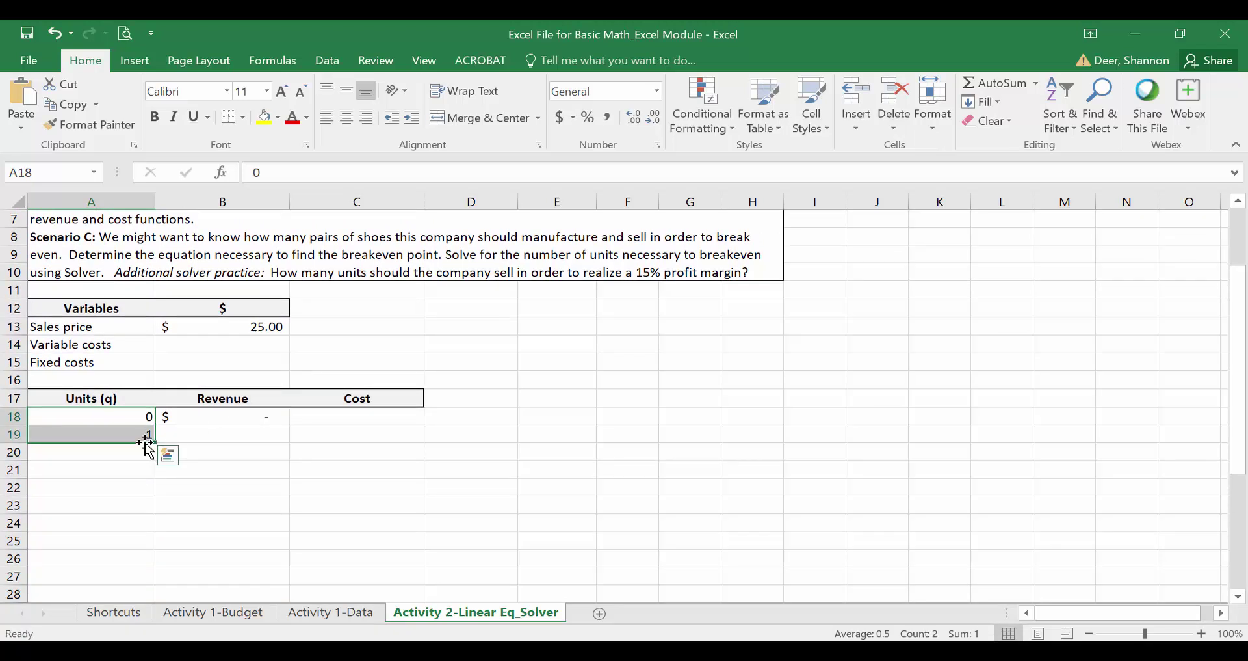
{"action": "left_click_drag", "start_coordinate": [154, 443], "coordinate": [156, 598]}
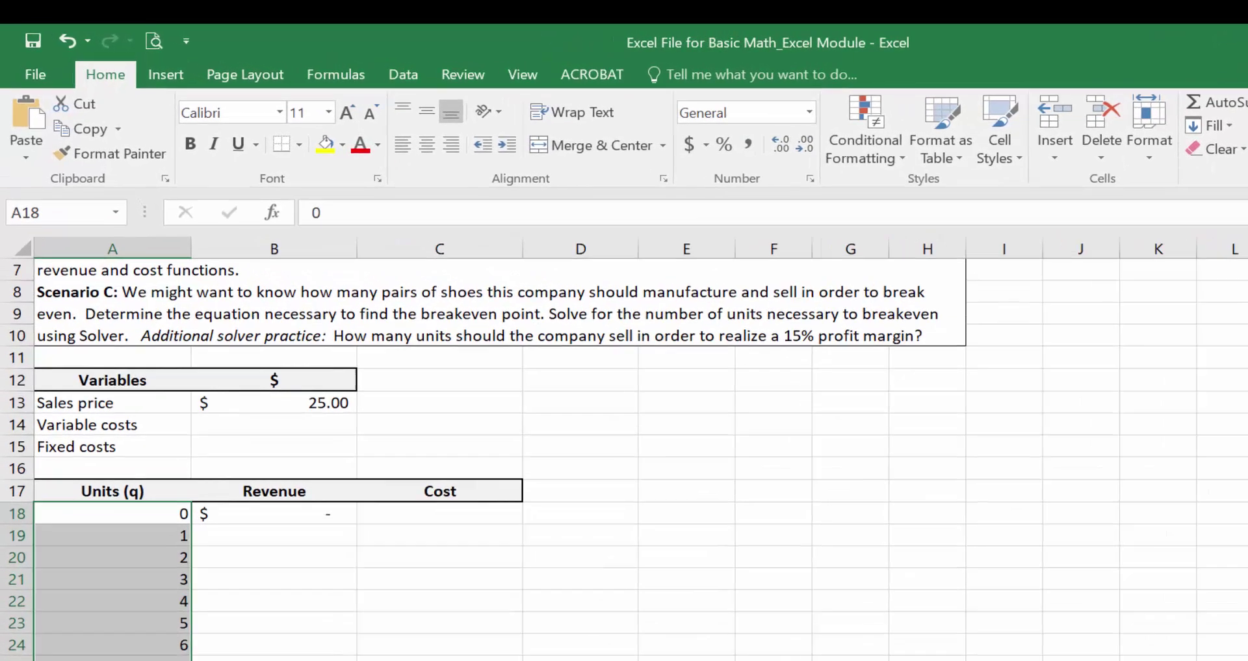
{"action": "key", "text": "ctrl+z"}
{"action": "key", "text": "ctrl+z"}
{"action": "key", "text": "ctrl+z"}
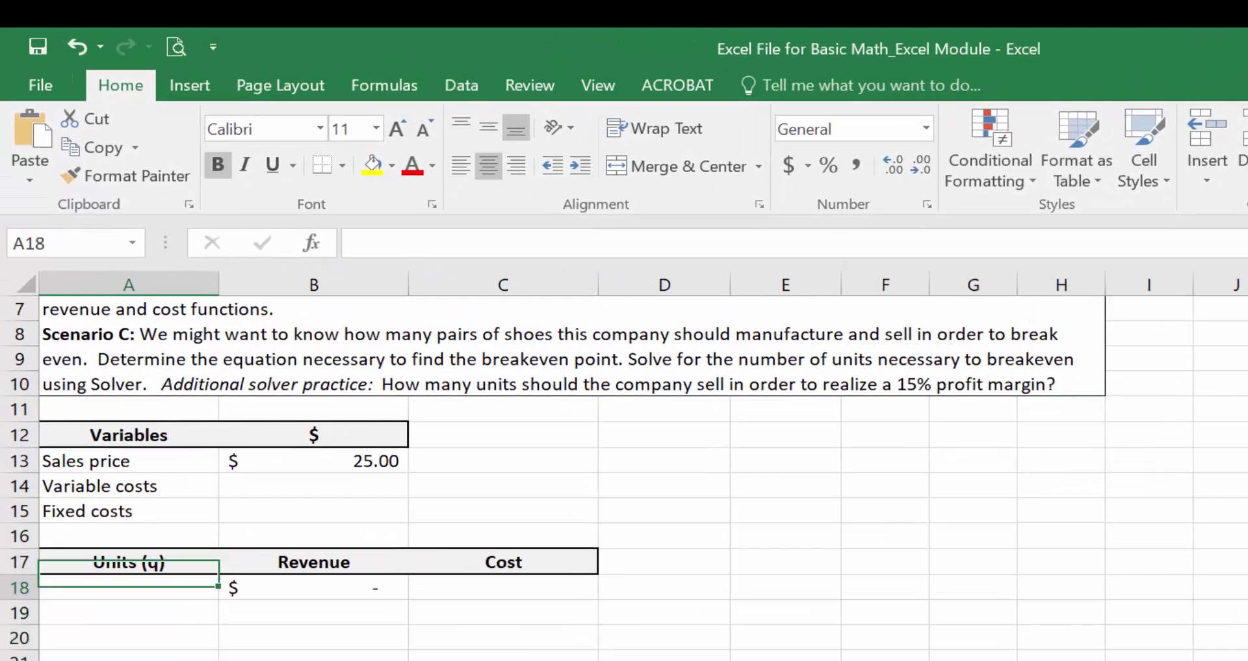
{"action": "type", "text": "0"}
{"action": "key", "text": "Return"}
Put the step value 1 in cell A16
{"action": "left_click", "coordinate": [129, 561]}
{"action": "left_click", "coordinate": [129, 535]}
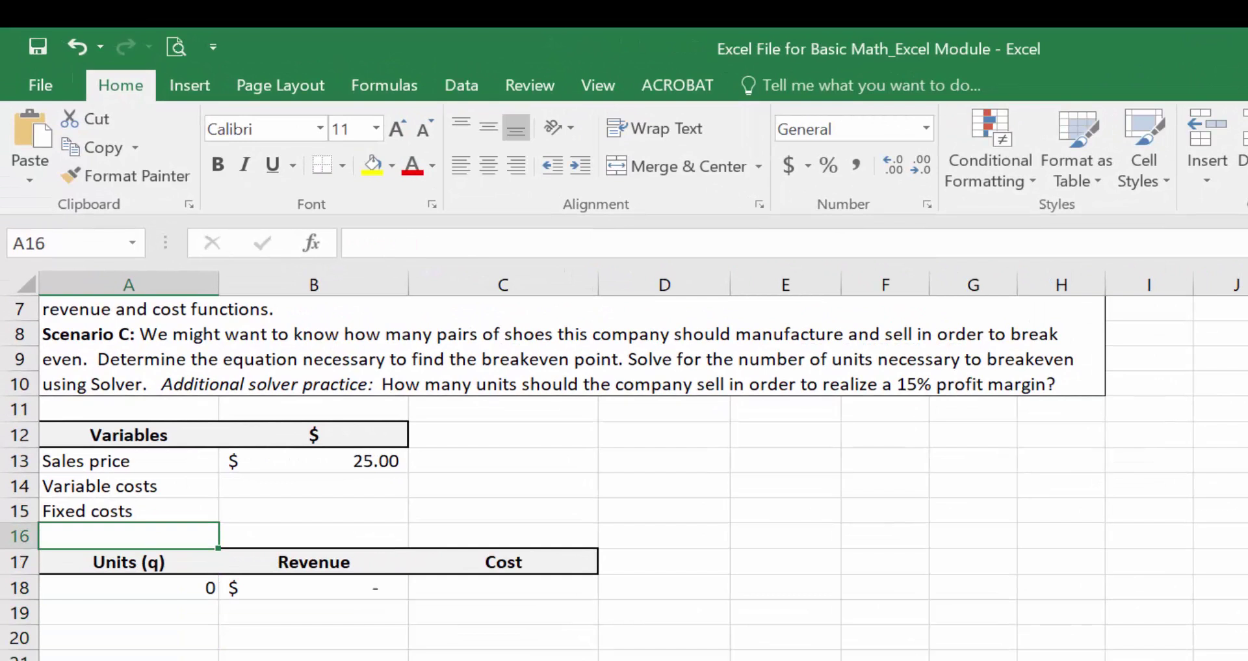
{"action": "type", "text": "1"}
{"action": "key", "text": "Return"}
{"action": "key", "text": "Return"}
{"action": "key", "text": "Return"}
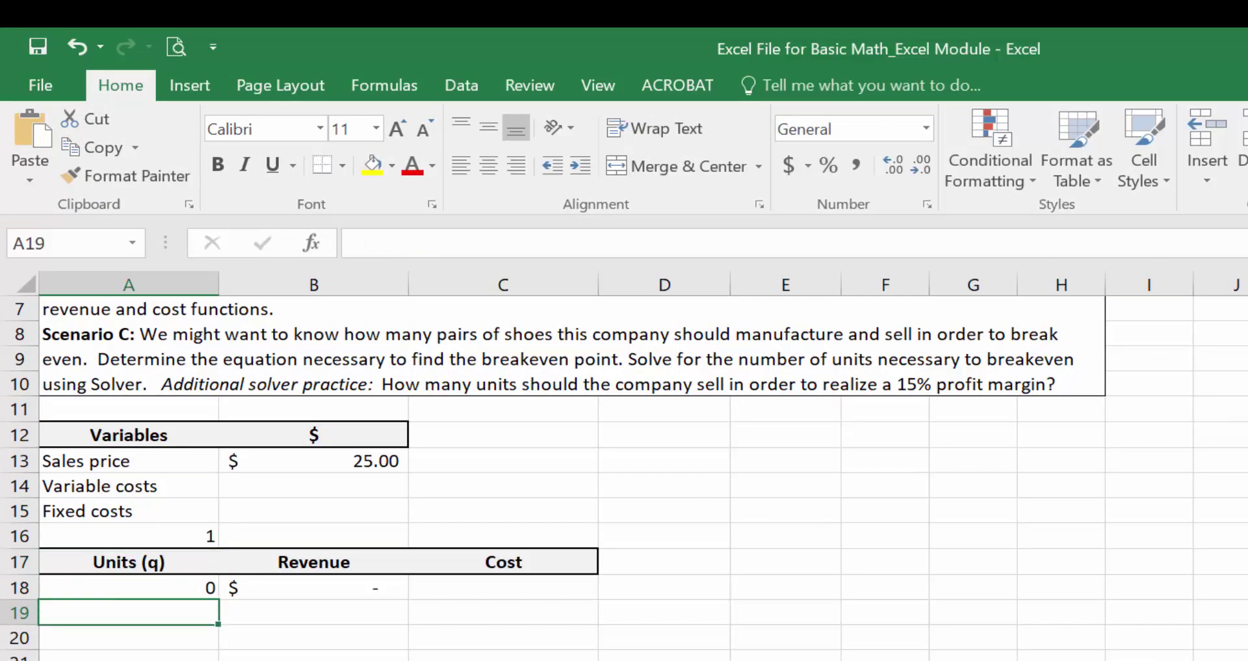
Enter =A18+$A$16 in A19, with the A16 step reference made absolute
{"action": "type", "text": "="}
{"action": "key", "text": "Up"}
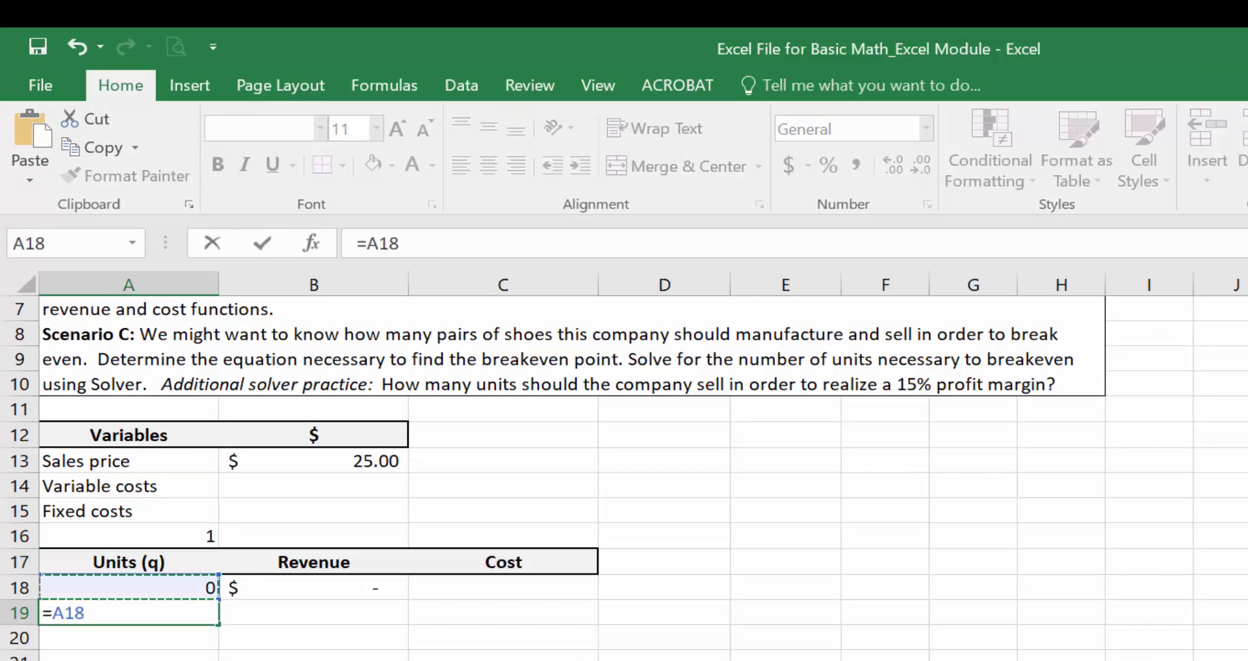
{"action": "type", "text": "+"}
{"action": "key", "text": "Up"}
{"action": "key", "text": "Up"}
{"action": "key", "text": "Up"}
{"action": "key", "text": "Return"}
{"action": "double_click", "coordinate": [128, 612]}
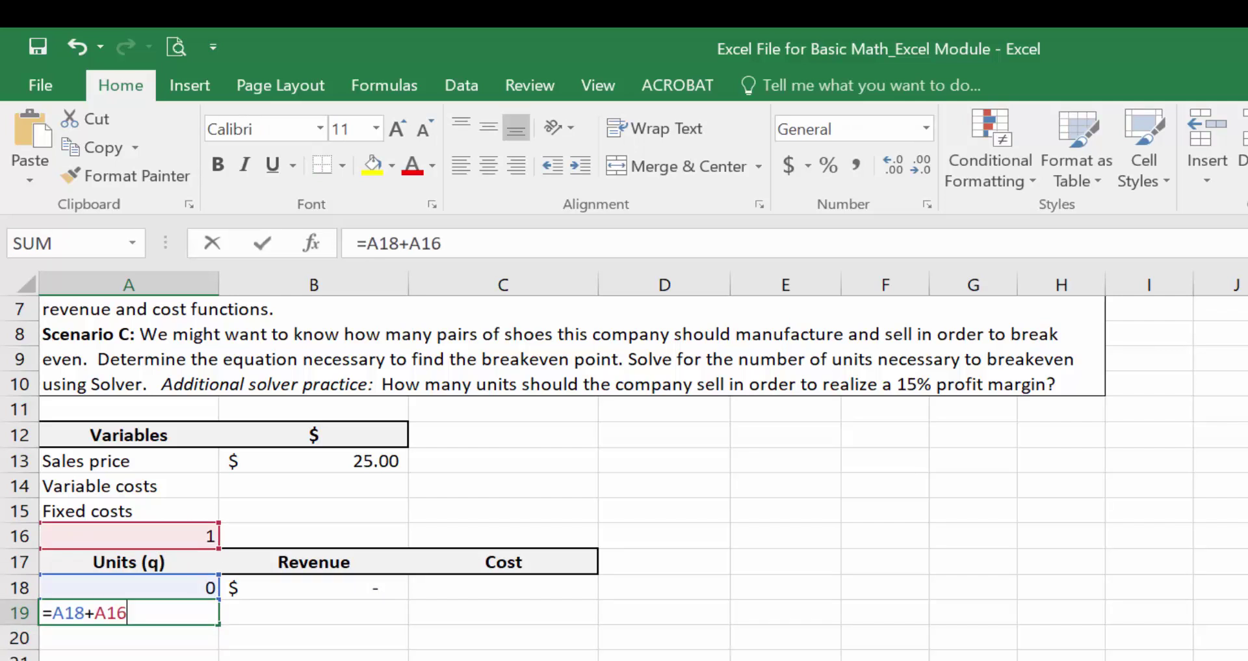
{"action": "key", "text": "Left"}
{"action": "key", "text": "Left"}
{"action": "key", "text": "Right"}
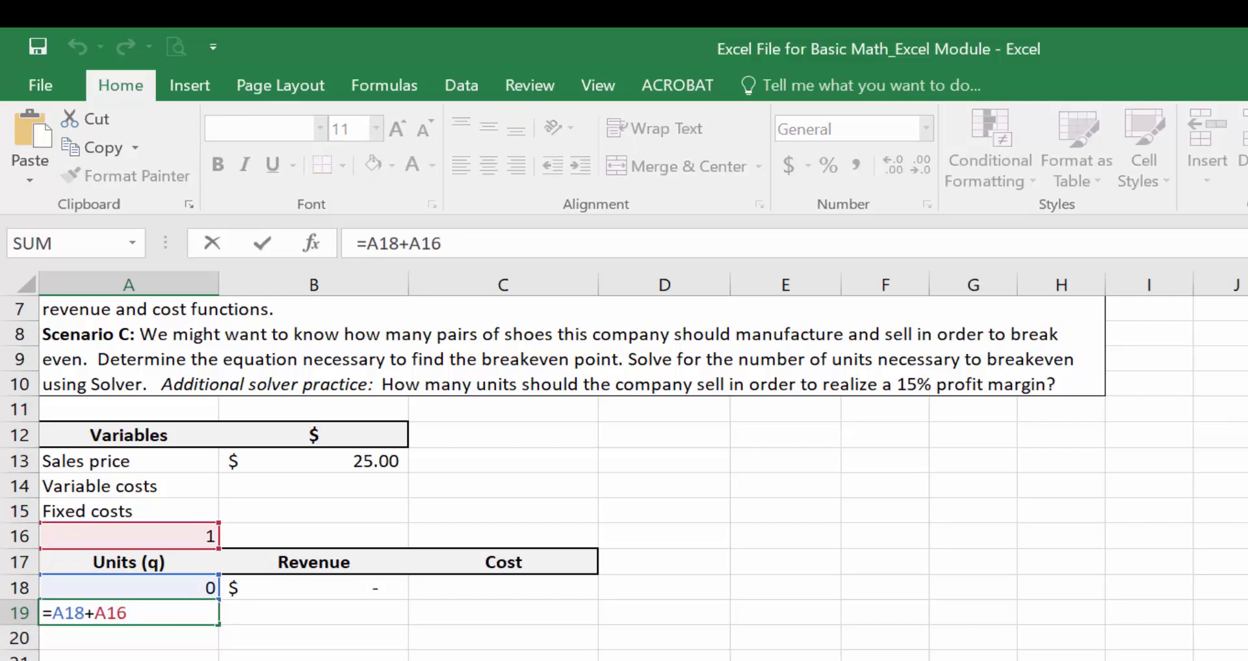
{"action": "key", "text": "F4"}
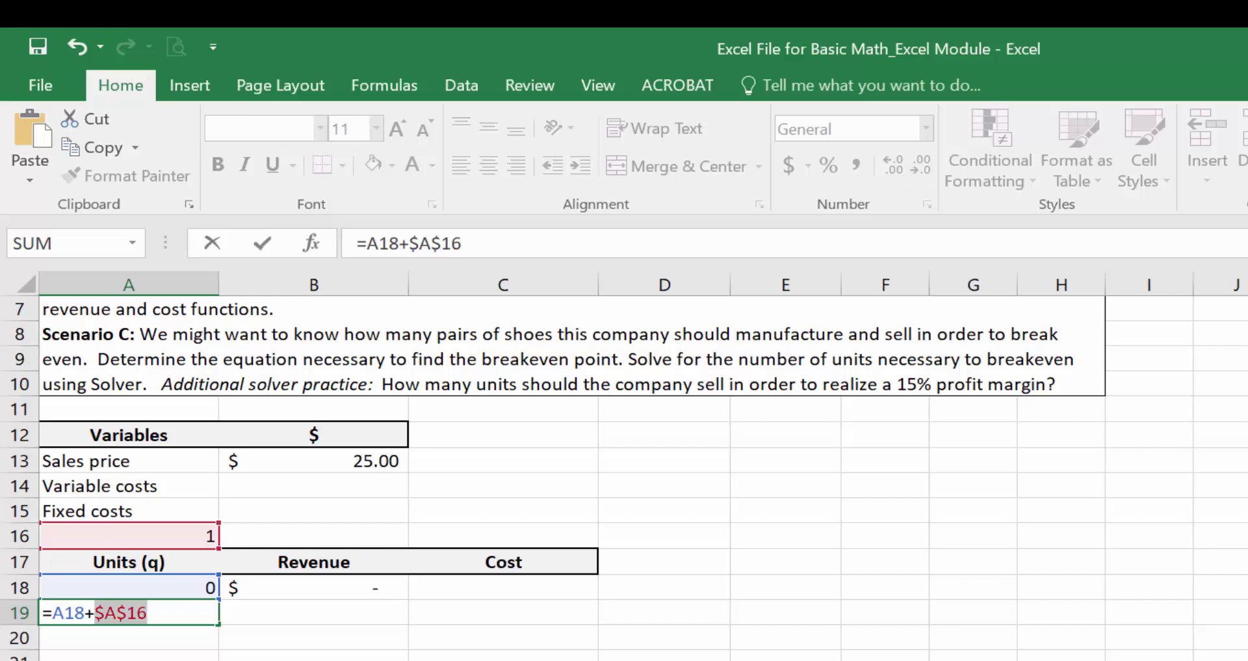
{"action": "key", "text": "Return"}
Copy the A19 formula into A20:A33 so units count up to 15
{"action": "left_click", "coordinate": [129, 612]}
{"action": "key", "text": "ctrl+c"}
{"action": "mouse_move", "coordinate": [128, 612]}
{"action": "left_mouse_down"}
{"action": "mouse_move", "coordinate": [128, 658]}
{"action": "mouse_move", "coordinate": [129, 634]}
{"action": "left_mouse_up"}
{"action": "key", "text": "ctrl+v"}
{"action": "key", "text": "Down"}
{"action": "key", "text": "Up"}
{"action": "key", "text": "Up"}
{"action": "key", "text": "Up"}
{"action": "key", "text": "Up"}
{"action": "key", "text": "Up"}
{"action": "key", "text": "Up"}
{"action": "key", "text": "Up"}
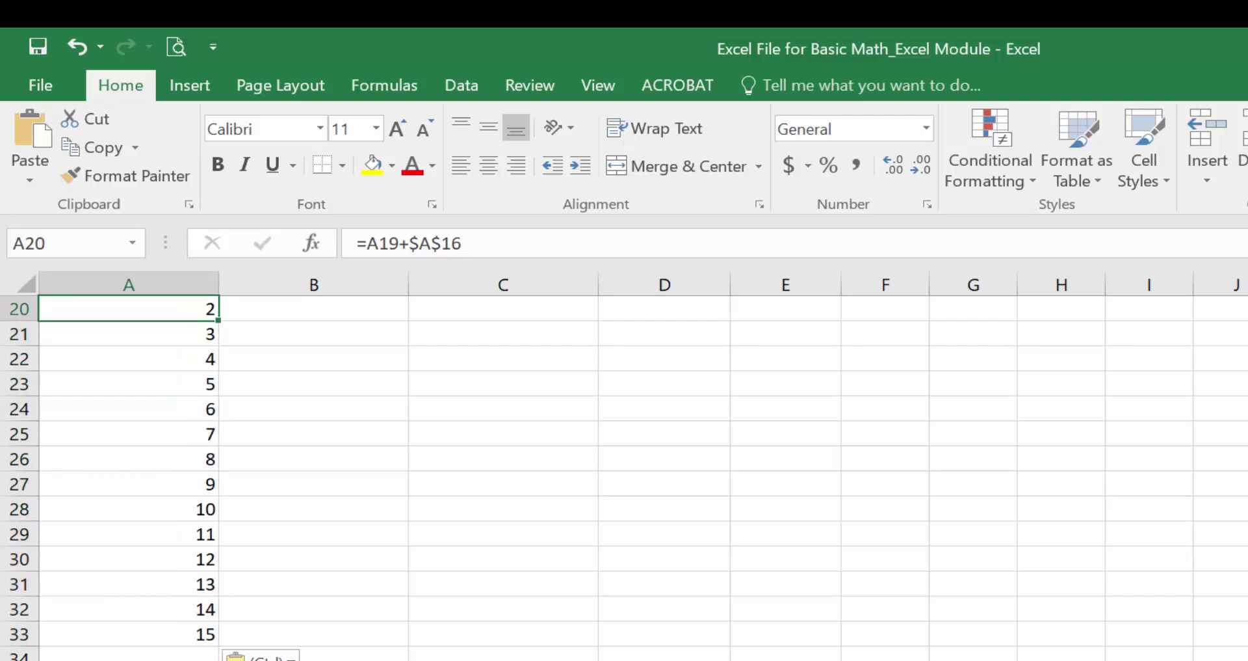
Review A19's formula and test a step of 5 in A16
{"action": "key", "text": "Up"}
{"action": "key", "text": "Up"}
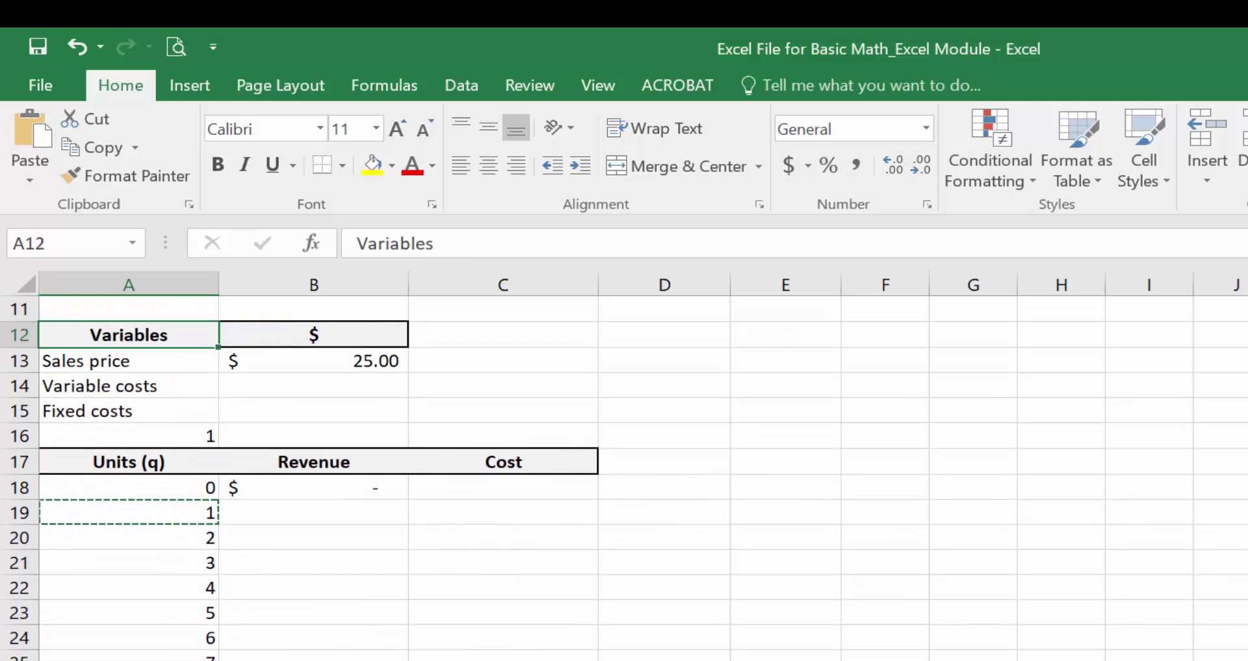
{"action": "key", "text": "Down"}
{"action": "key", "text": "Down"}
{"action": "key", "text": "Down"}
{"action": "key", "text": "Down"}
{"action": "key", "text": "Down"}
{"action": "key", "text": "Down"}
{"action": "key", "text": "Down"}
{"action": "key", "text": "F2"}
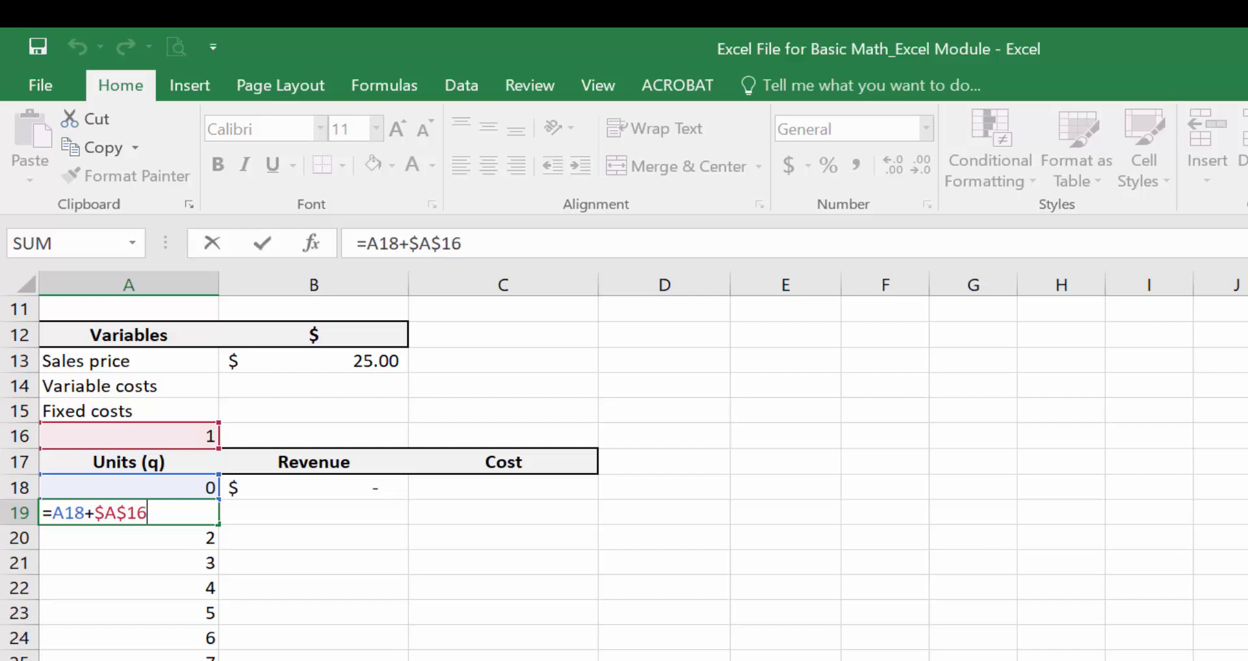
{"action": "key", "text": "Return"}
{"action": "key", "text": "Up"}
{"action": "key", "text": "Up"}
{"action": "key", "text": "Up"}
{"action": "key", "text": "Up"}
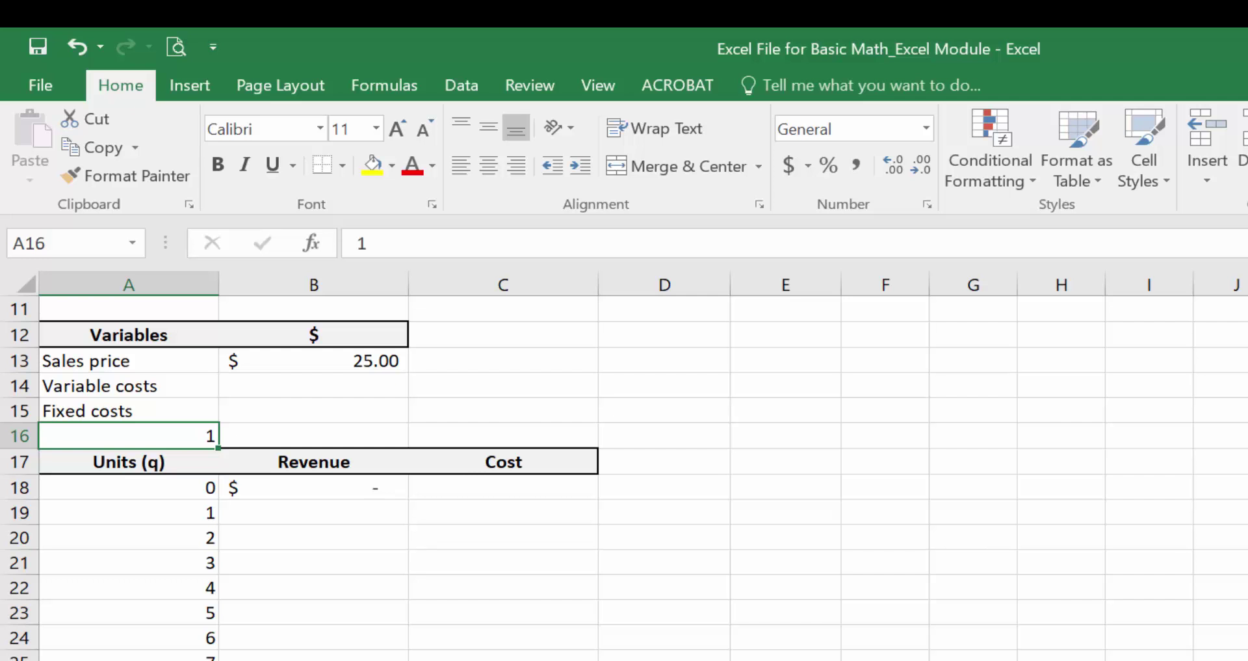
{"action": "type", "text": "5"}
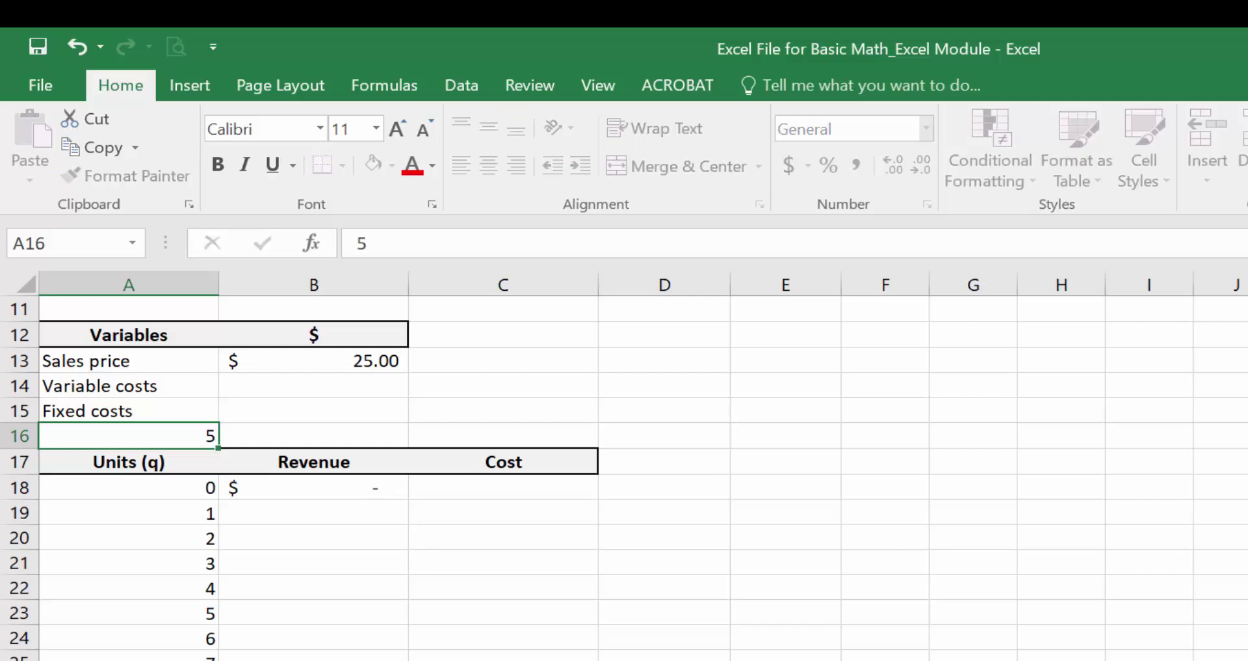
{"action": "key", "text": "Return"}
{"action": "key", "text": "Down"}
{"action": "key", "text": "Down"}
{"action": "key", "text": "Down"}
{"action": "key", "text": "Down"}
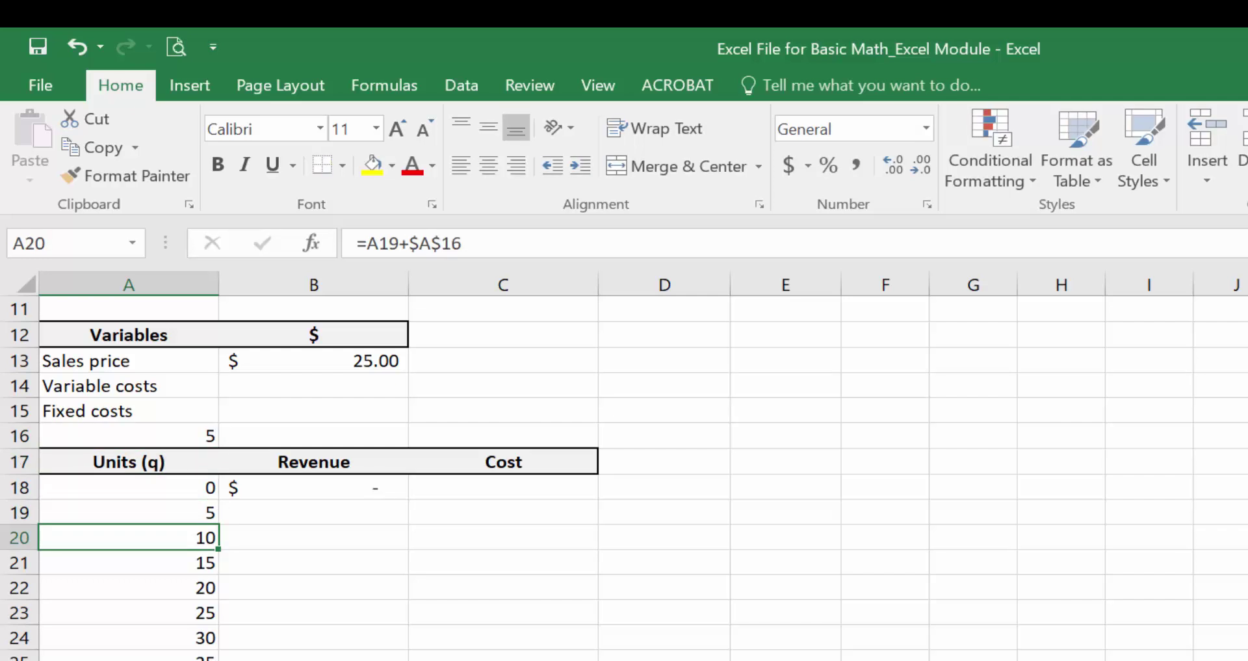
{"action": "key", "text": "Up"}
{"action": "key", "text": "Up"}
{"action": "key", "text": "Up"}
{"action": "key", "text": "Up"}
{"action": "key", "text": "Up"}
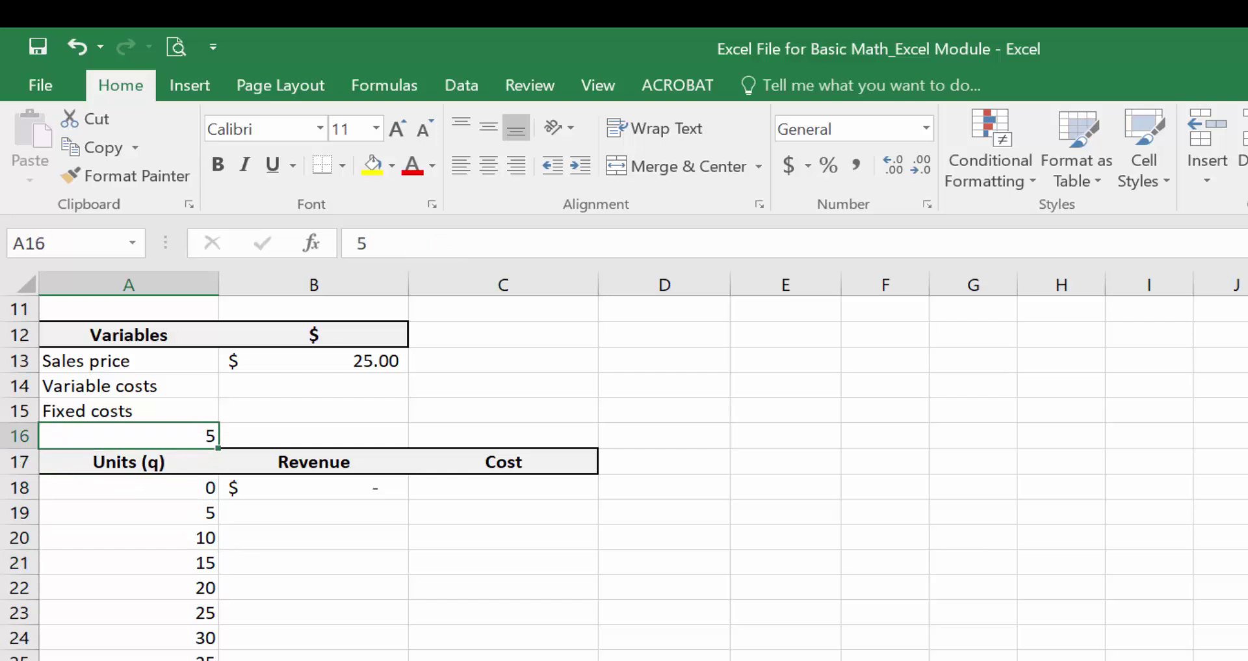
Restore the A16 step to 1 and review the Units and Revenue columns
{"action": "type", "text": "1"}
{"action": "key", "text": "Return"}
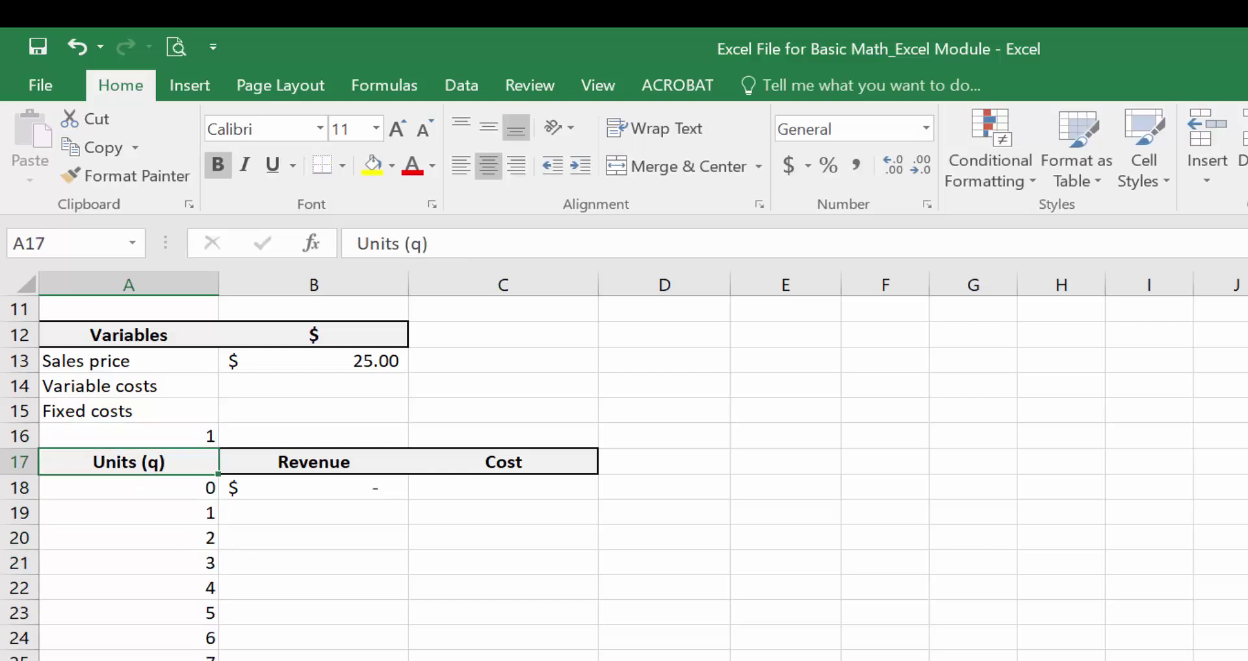
{"action": "key", "text": "Right"}
{"action": "key", "text": "Down"}
{"action": "key", "text": "Down"}
{"action": "key", "text": "Down"}
{"action": "key", "text": "Left"}
{"action": "key", "text": "Up"}
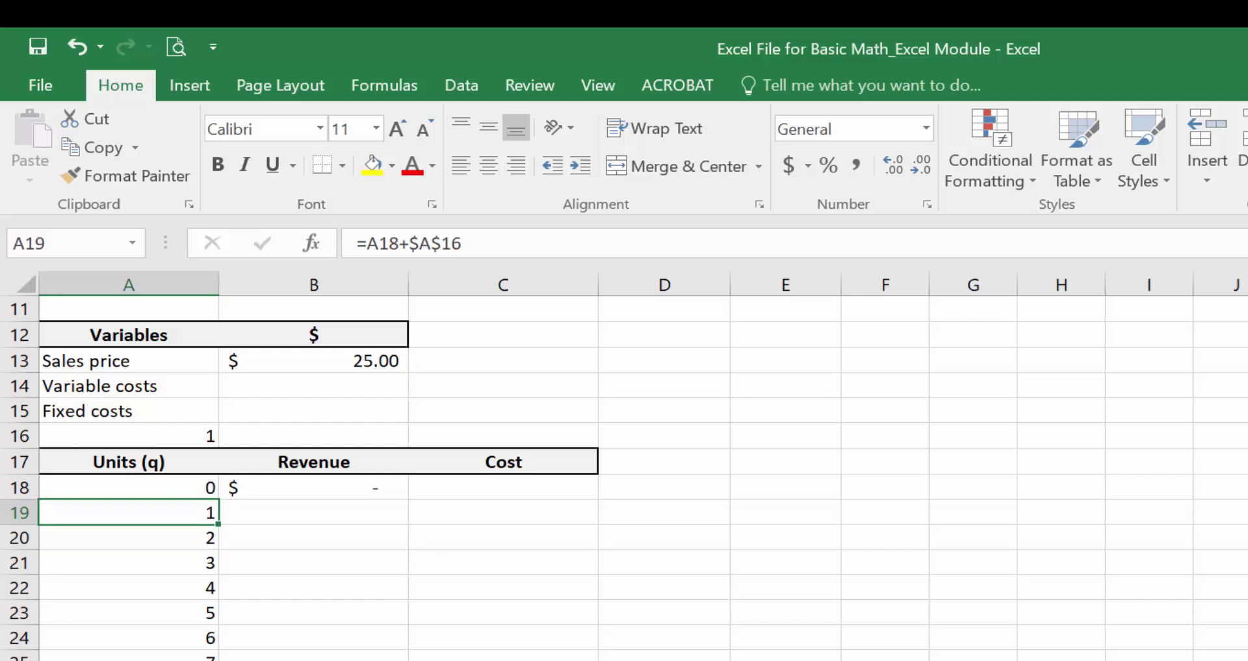
Fill B18's revenue formula down the Revenue column
{"action": "key", "text": "Right"}
{"action": "key", "text": "Up"}
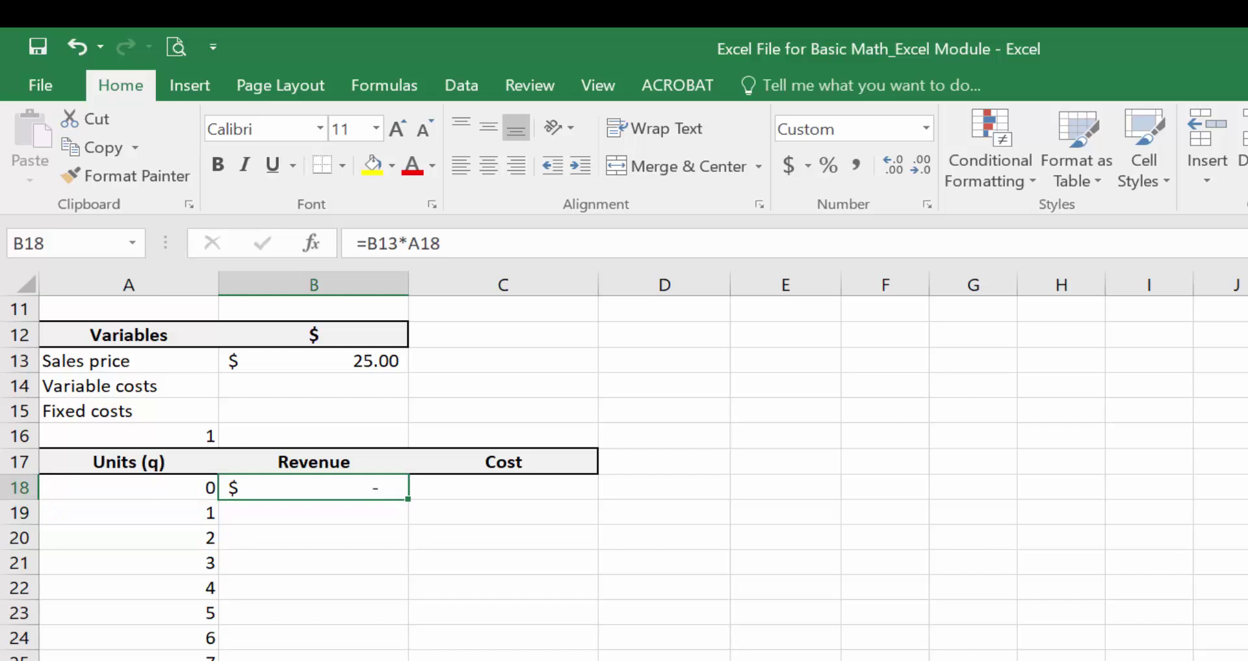
{"action": "key", "text": "Down"}
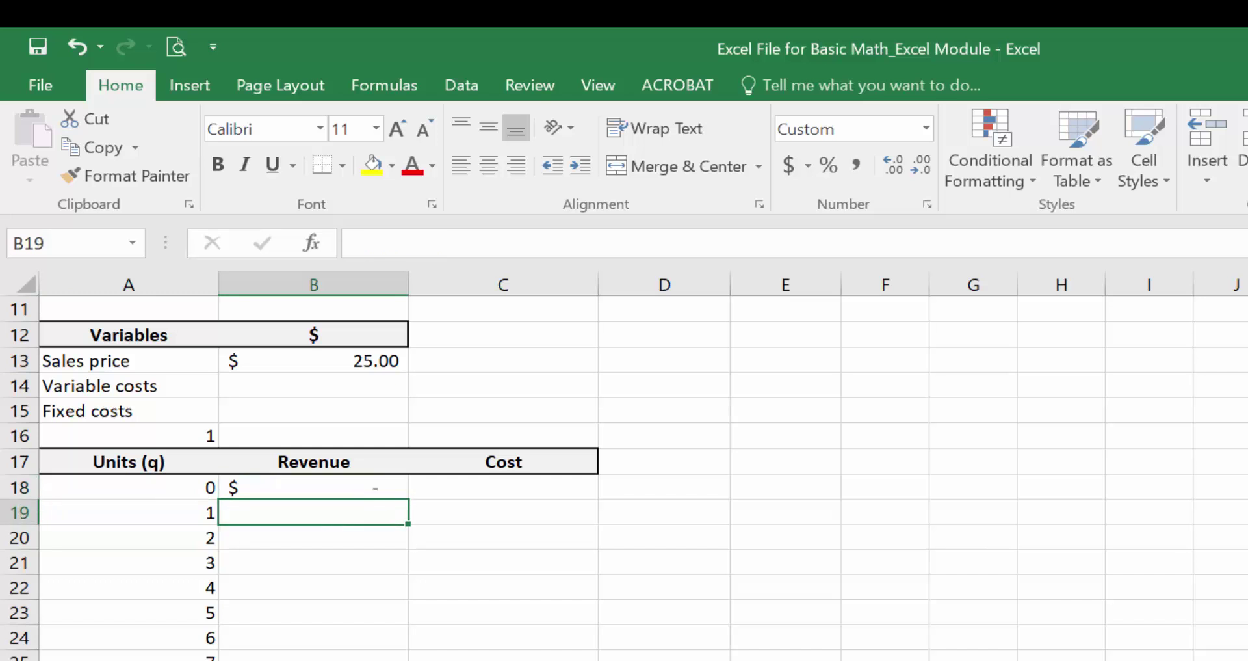
{"action": "key", "text": "Up"}
{"action": "key", "text": "Down"}
{"action": "key", "text": "Down"}
{"action": "key", "text": "Down"}
{"action": "key", "text": "Down"}
{"action": "key", "text": "Down"}
{"action": "key", "text": "Down"}
{"action": "key", "text": "Down"}
{"action": "key", "text": "Down"}
{"action": "key", "text": "Down"}
{"action": "key", "text": "Down"}
{"action": "key", "text": "Down"}
{"action": "key", "text": "Down"}
{"action": "key", "text": "Up"}
{"action": "key", "text": "Up"}
{"action": "key", "text": "Up"}
{"action": "key", "text": "Up"}
{"action": "key", "text": "Up"}
{"action": "key", "text": "Up"}
{"action": "key", "text": "Up"}
{"action": "key", "text": "Up"}
{"action": "key", "text": "Up"}
{"action": "key", "text": "Up"}
{"action": "key", "text": "Up"}
{"action": "key", "text": "Up"}
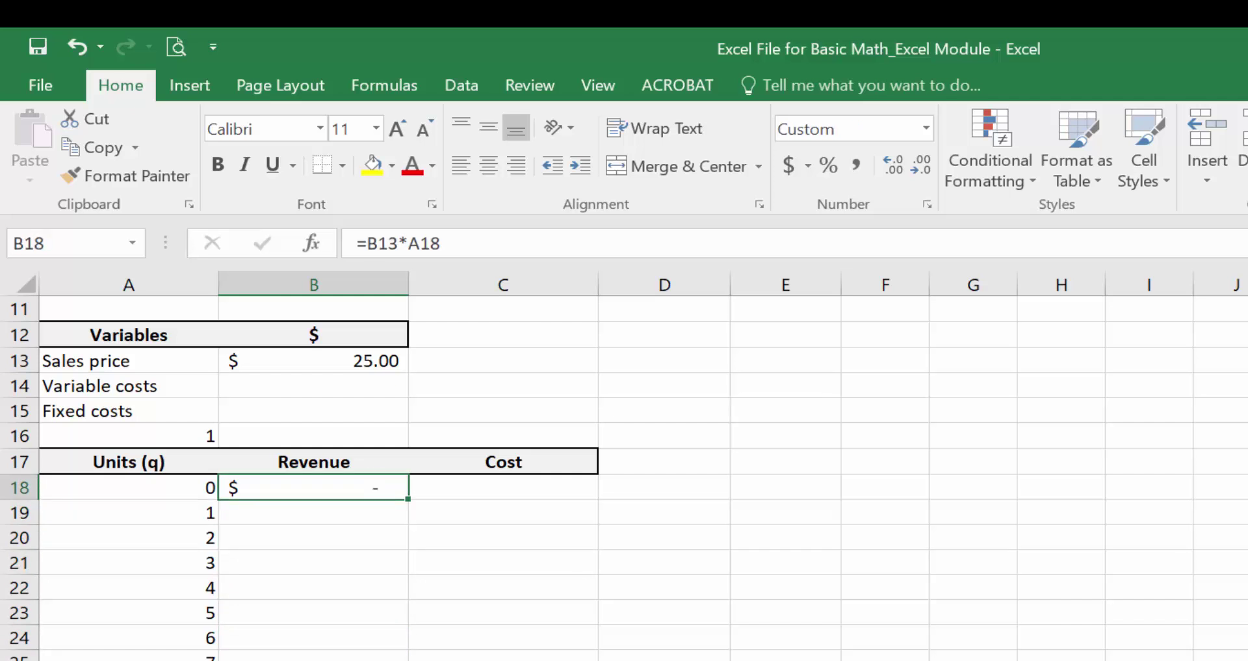
{"action": "double_click", "coordinate": [410, 498]}
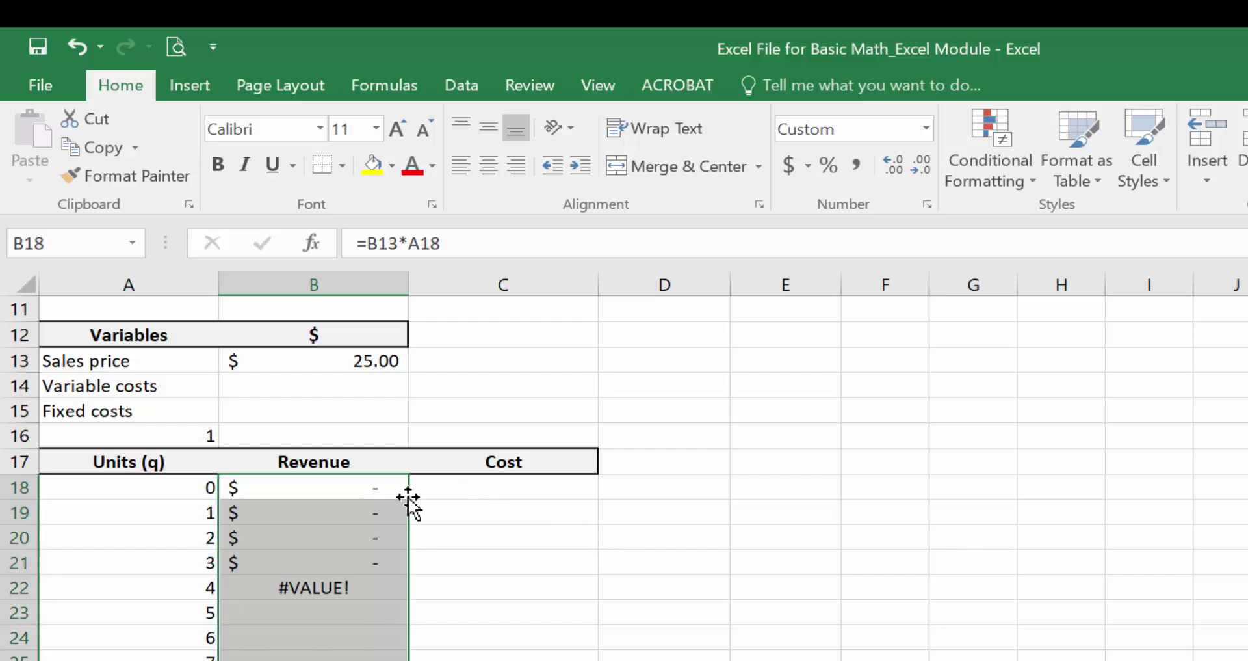
{"action": "left_click", "coordinate": [329, 487]}
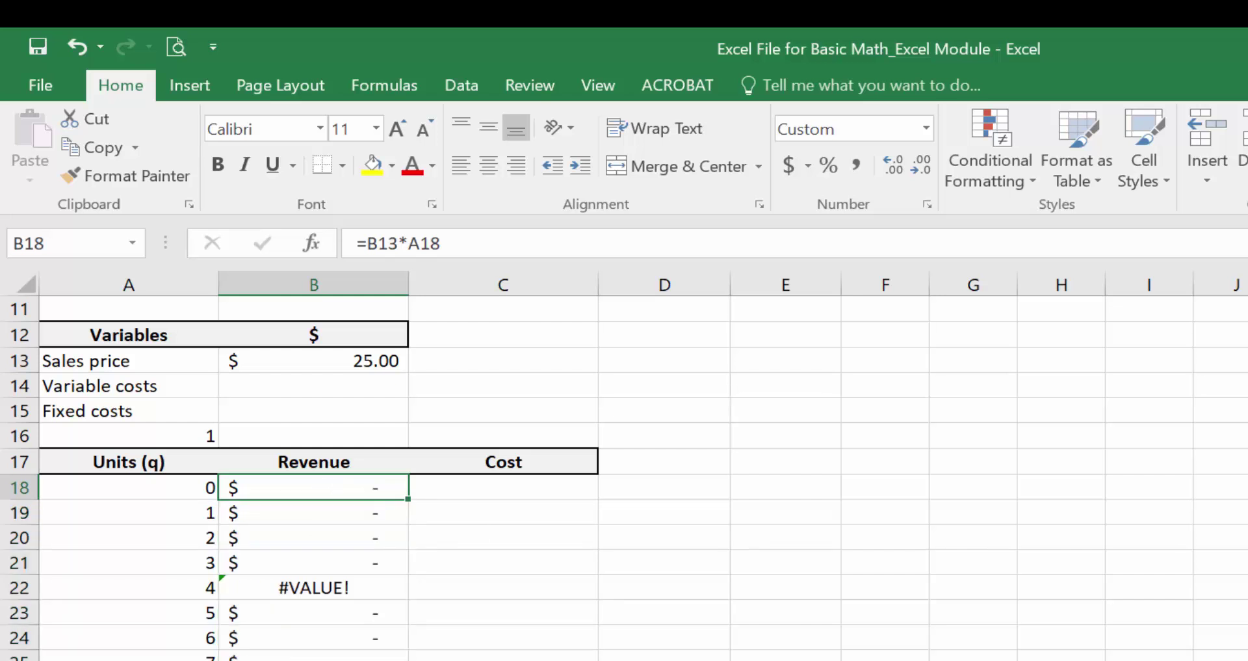
Compare B18 and B19 formulas, spotting the price reference shifting to B14
{"action": "key", "text": "F2"}
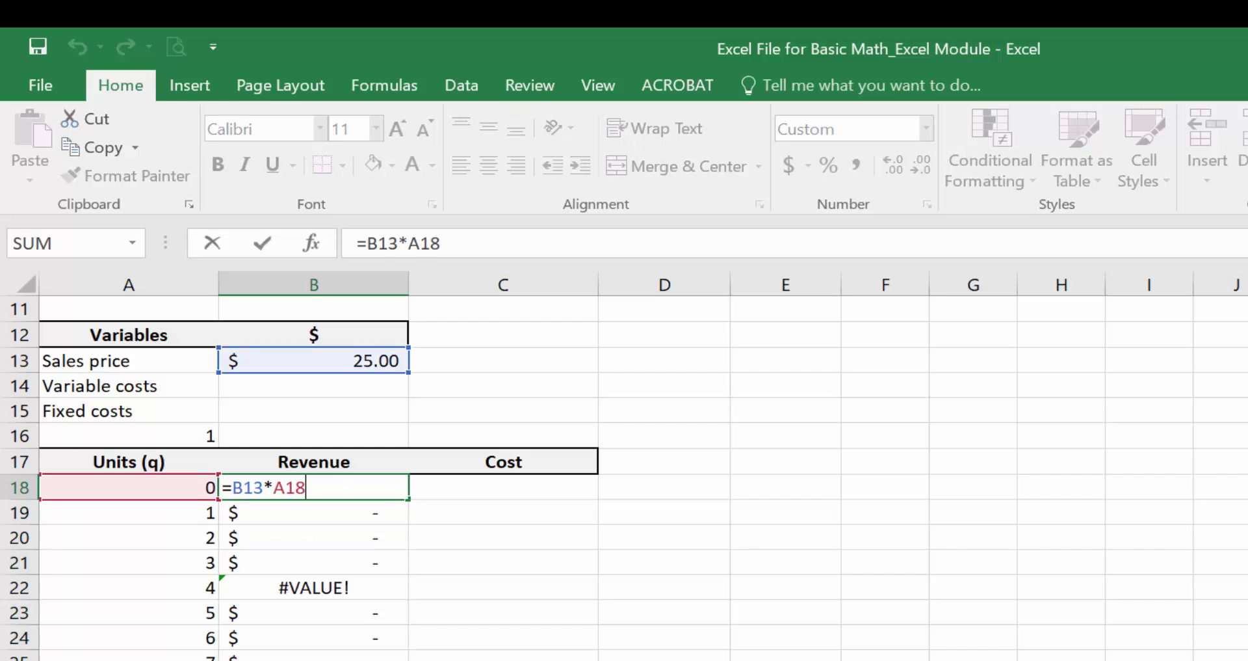
{"action": "key", "text": "Return"}
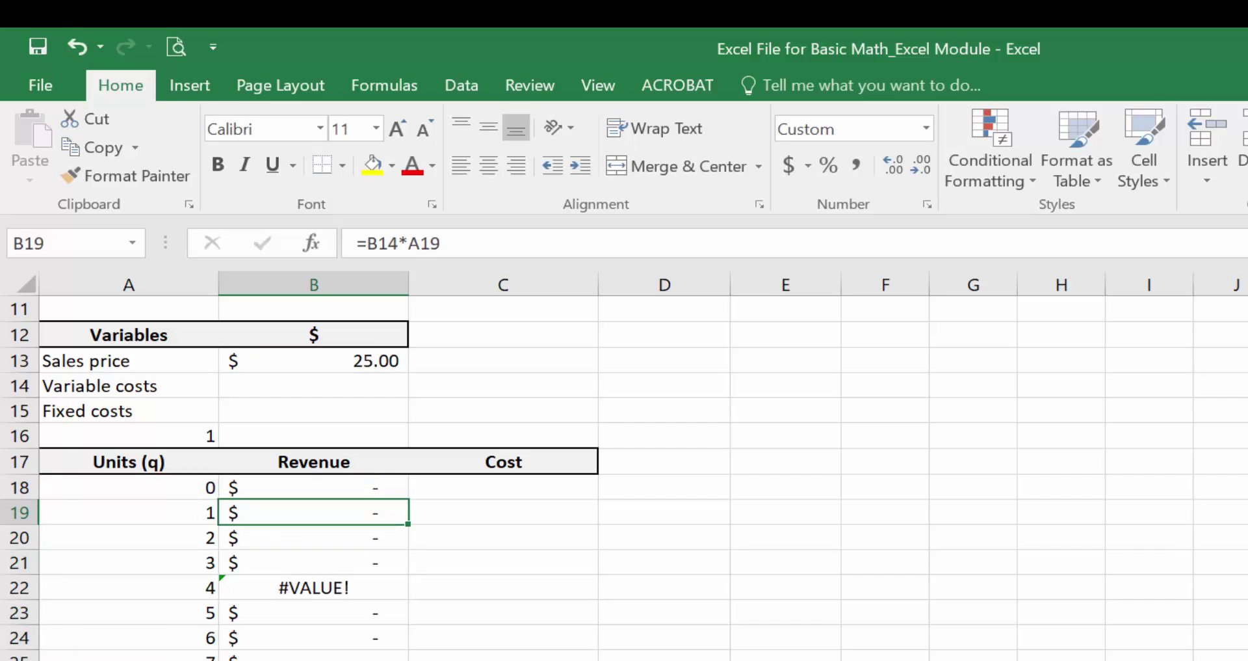
{"action": "key", "text": "Up"}
{"action": "key", "text": "F2"}
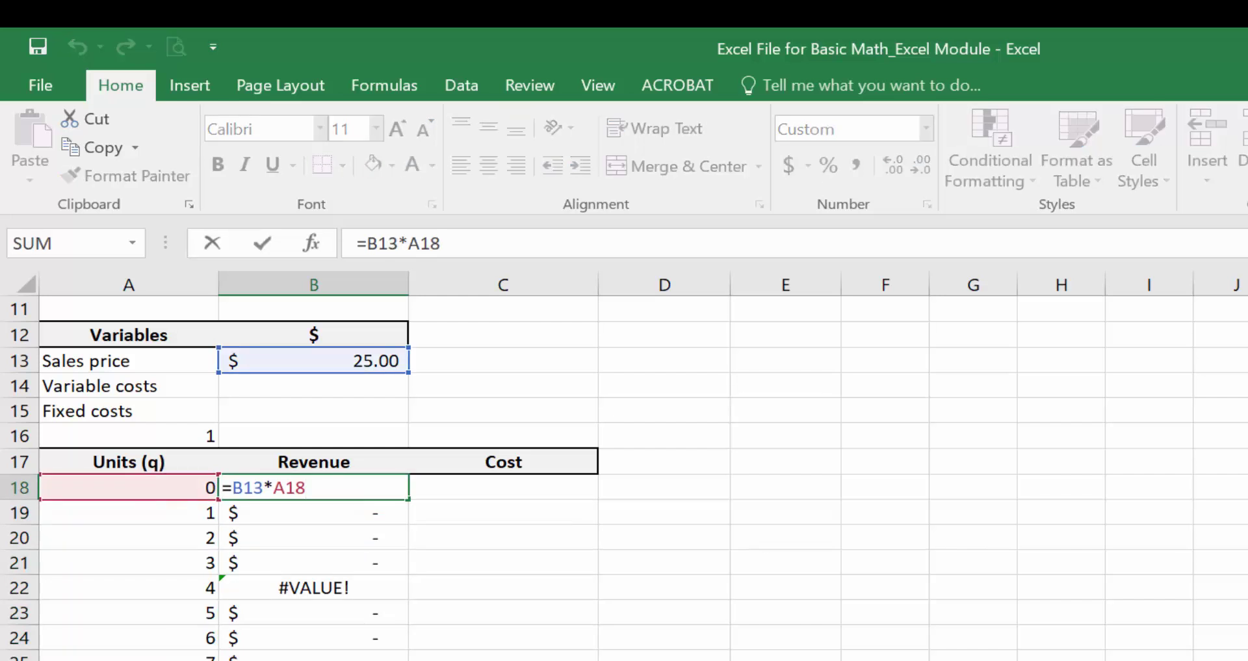
{"action": "key", "text": "Return"}
{"action": "key", "text": "F2"}
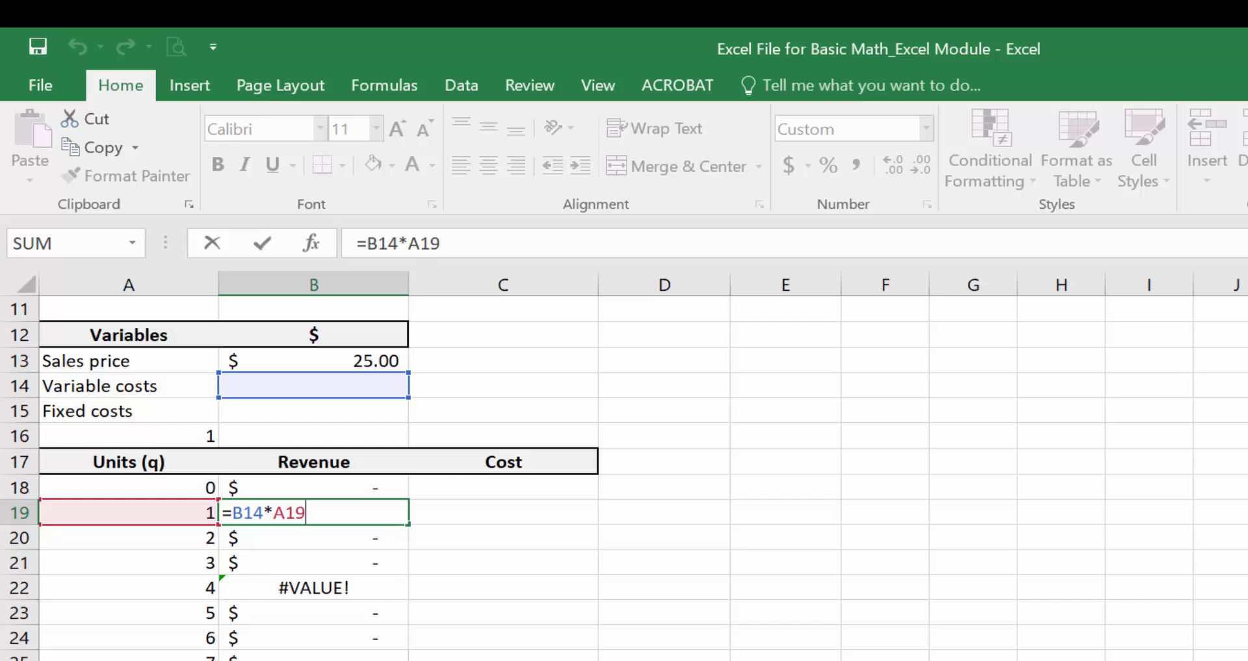
{"action": "left_click", "coordinate": [286, 513]}
{"action": "key", "text": "Left"}
{"action": "key", "text": "Left"}
{"action": "key", "text": "Left"}
{"action": "key", "text": "Left"}
{"action": "key", "text": "Left"}
{"action": "key", "text": "Right"}
{"action": "key", "text": "Right"}
{"action": "key", "text": "Return"}
{"action": "key", "text": "Up"}
{"action": "key", "text": "Up"}
Change B18 to =$B$13*A18 and fill it down column B
{"action": "key", "text": "F2"}
{"action": "key", "text": "Left"}
{"action": "key", "text": "Left"}
{"action": "key", "text": "Left"}
{"action": "key", "text": "Left"}
{"action": "key", "text": "Left"}
{"action": "key", "text": "Left"}
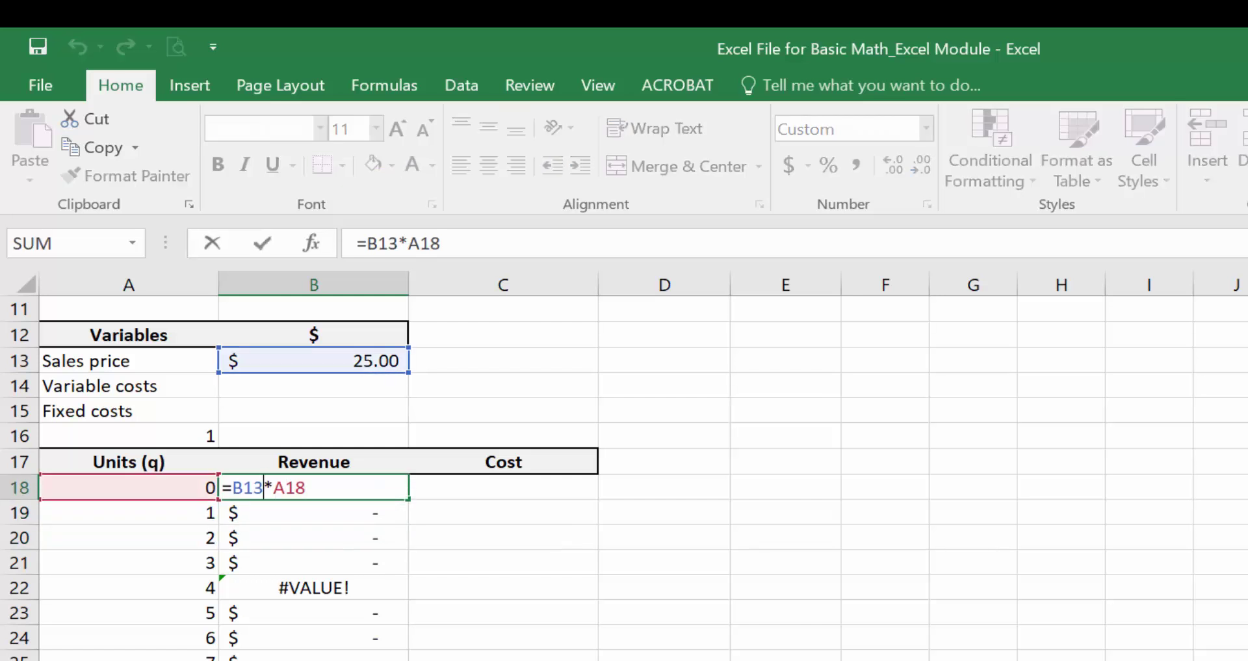
{"action": "key", "text": "F4"}
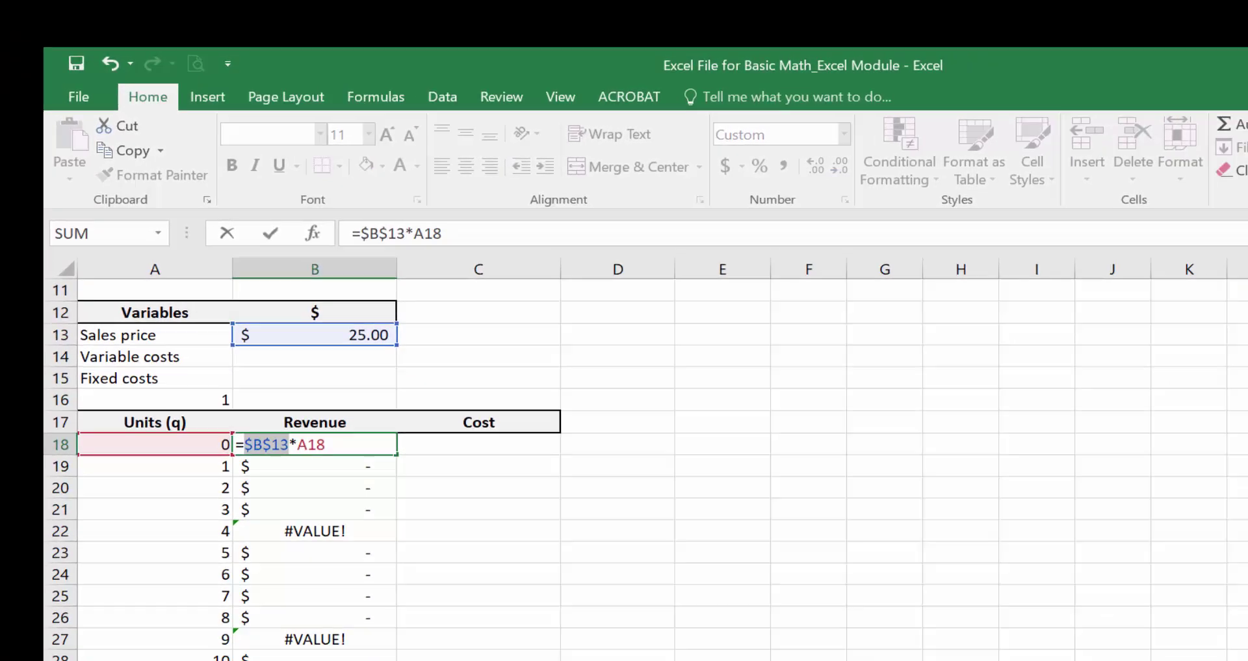
{"action": "key", "text": "Return"}
{"action": "key", "text": "Up"}
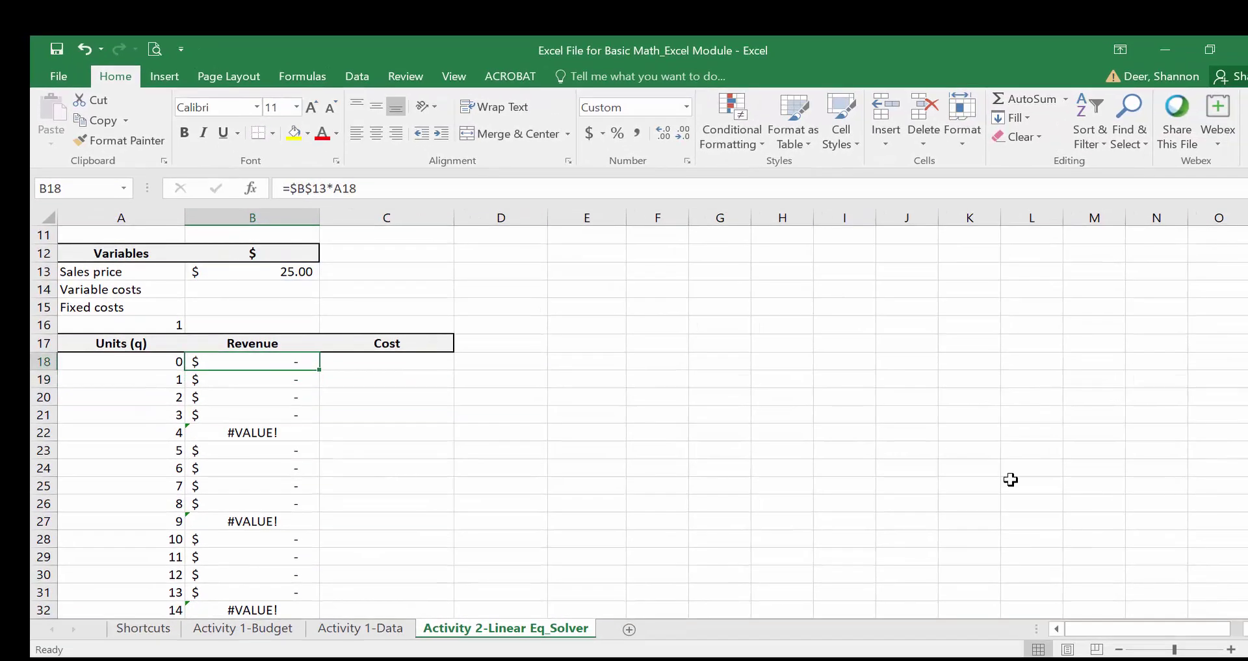
{"action": "double_click", "coordinate": [318, 370]}
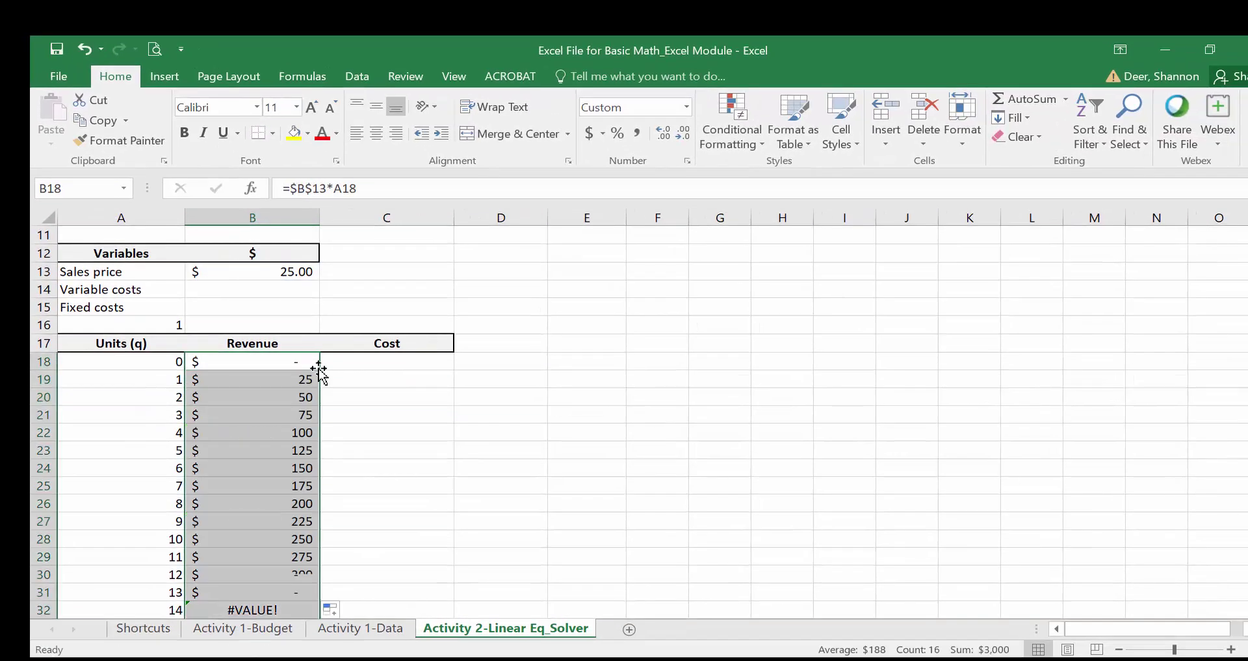
{"action": "left_click", "coordinate": [293, 364]}
Check the Revenue values run from $ - to $375 down to row 33
{"action": "key", "text": "Down"}
{"action": "key", "text": "Down"}
{"action": "key", "text": "Down"}
{"action": "key", "text": "Down"}
{"action": "key", "text": "Down"}
{"action": "key", "text": "Down"}
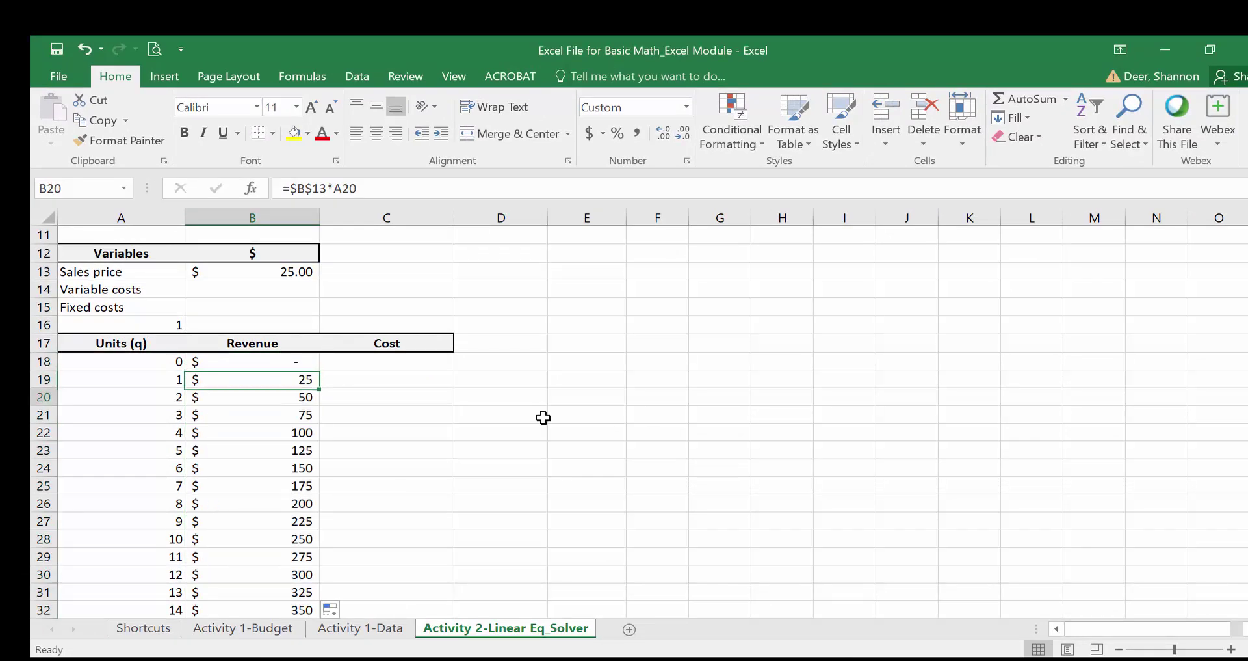
{"action": "key", "text": "Up"}
{"action": "key", "text": "Up"}
{"action": "key", "text": "Up"}
{"action": "key", "text": "Up"}
{"action": "key", "text": "Up"}
{"action": "key", "text": "Up"}
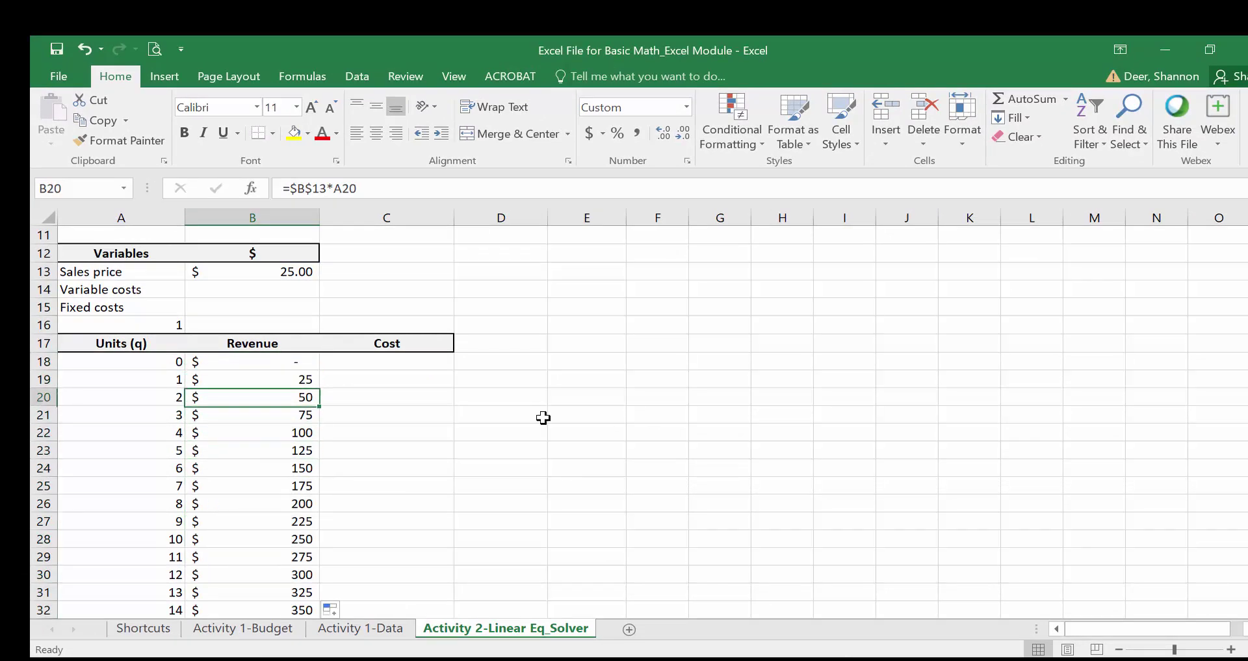
{"action": "key", "text": "Left"}
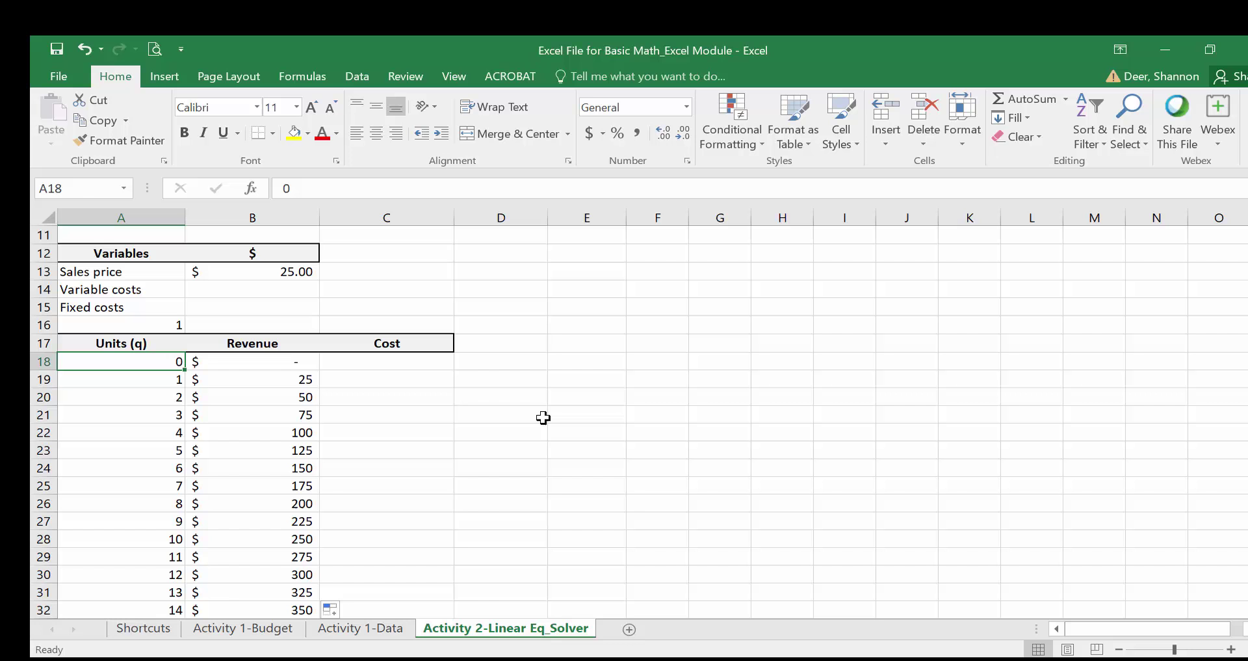
{"action": "key", "text": "Right"}
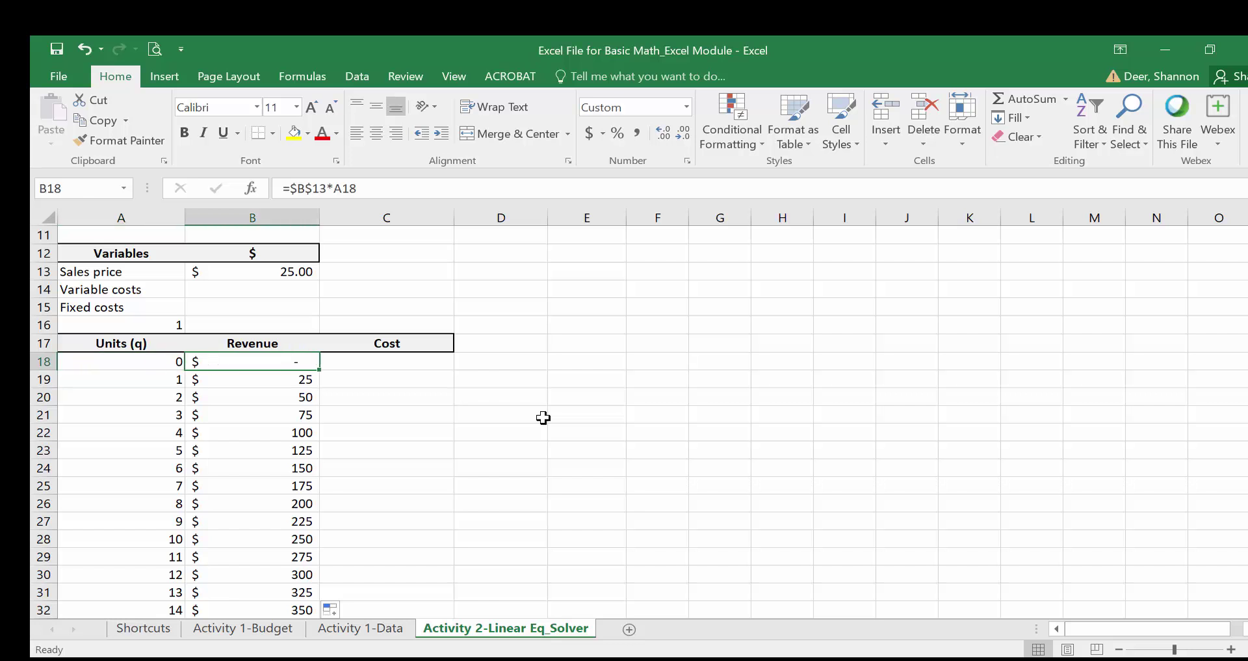
{"action": "key", "text": "Down"}
{"action": "key", "text": "Down"}
{"action": "key", "text": "Down"}
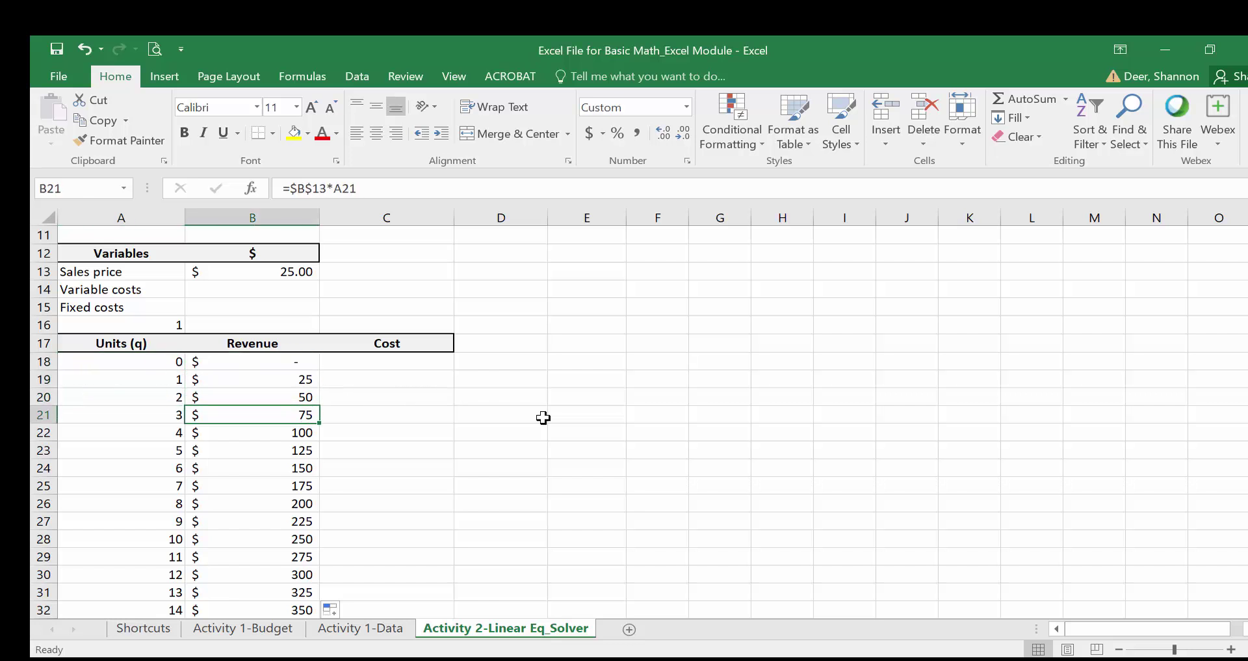
{"action": "key", "text": "Down"}
{"action": "key", "text": "Down"}
{"action": "key", "text": "Down"}
{"action": "key", "text": "Down"}
{"action": "key", "text": "Down"}
{"action": "key", "text": "Down"}
{"action": "key", "text": "Down"}
{"action": "key", "text": "Down"}
{"action": "key", "text": "Down"}
{"action": "key", "text": "Down"}
{"action": "key", "text": "Down"}
{"action": "key", "text": "Down"}
{"action": "key", "text": "Down"}
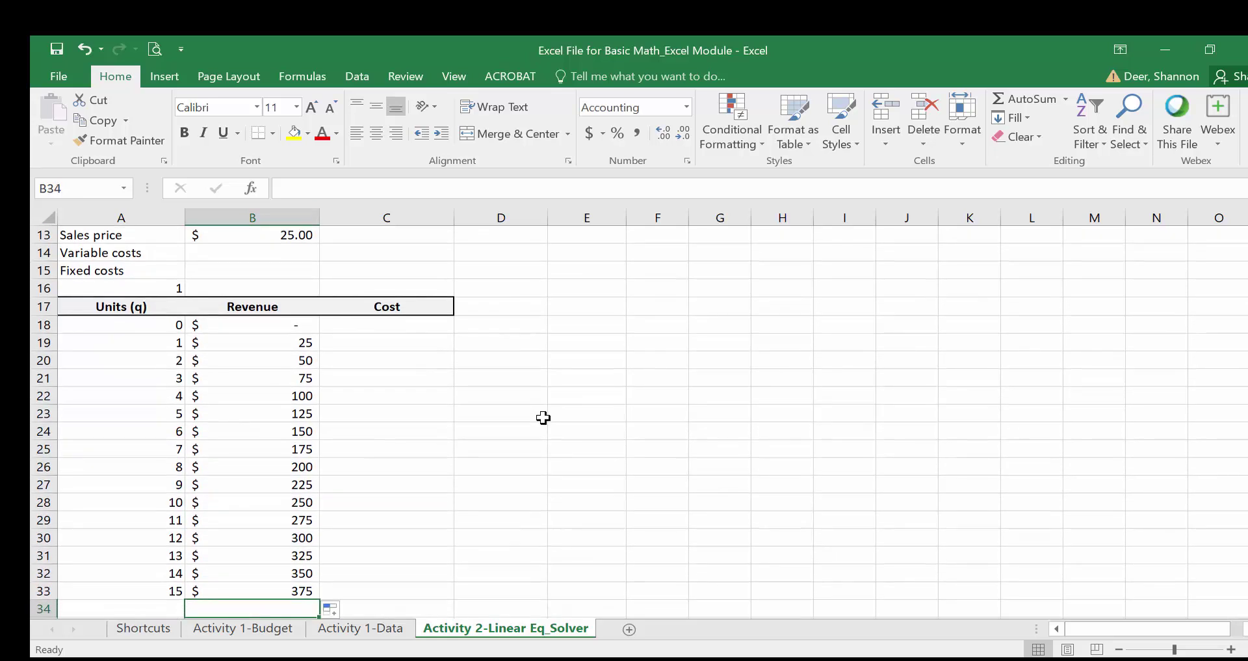
{"action": "key", "text": "Up"}
{"action": "key", "text": "Up"}
{"action": "key", "text": "Up"}
{"action": "key", "text": "Up"}
{"action": "key", "text": "Up"}
{"action": "key", "text": "Up"}
{"action": "key", "text": "Up"}
{"action": "key", "text": "Up"}
{"action": "key", "text": "Up"}
{"action": "key", "text": "Up"}
{"action": "key", "text": "Up"}
{"action": "key", "text": "Up"}
{"action": "key", "text": "Up"}
{"action": "key", "text": "Up"}
{"action": "key", "text": "Up"}
{"action": "key", "text": "Up"}
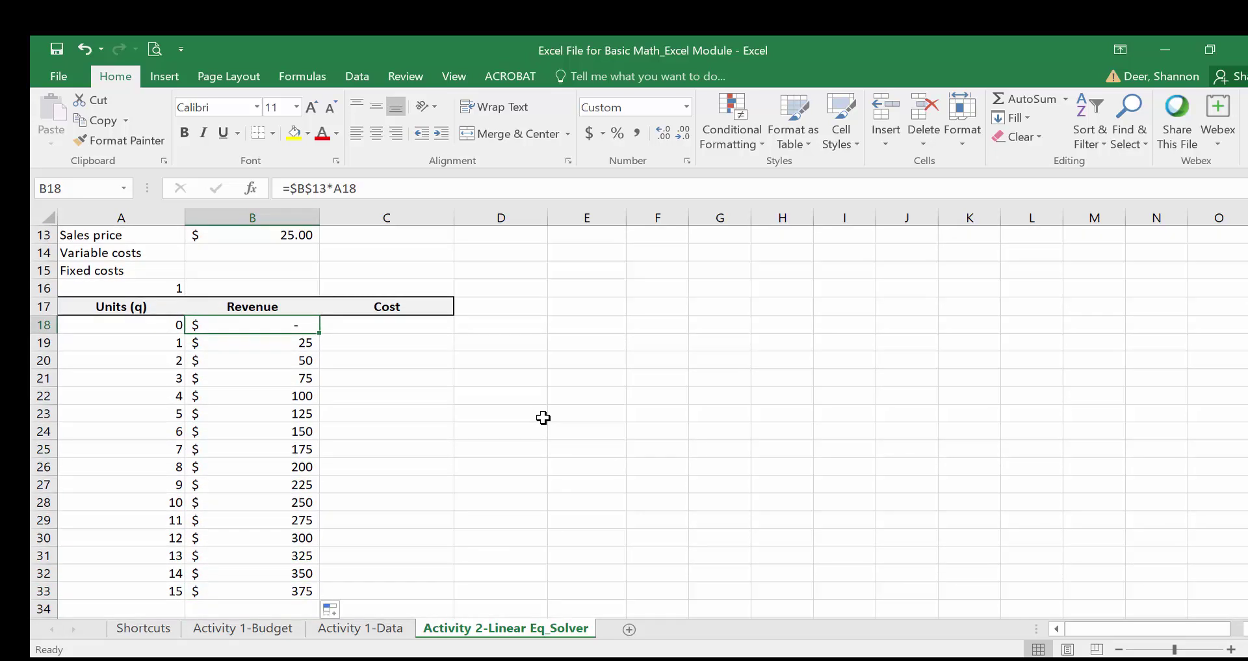
{"action": "key", "text": "Up"}
{"action": "key", "text": "Left"}
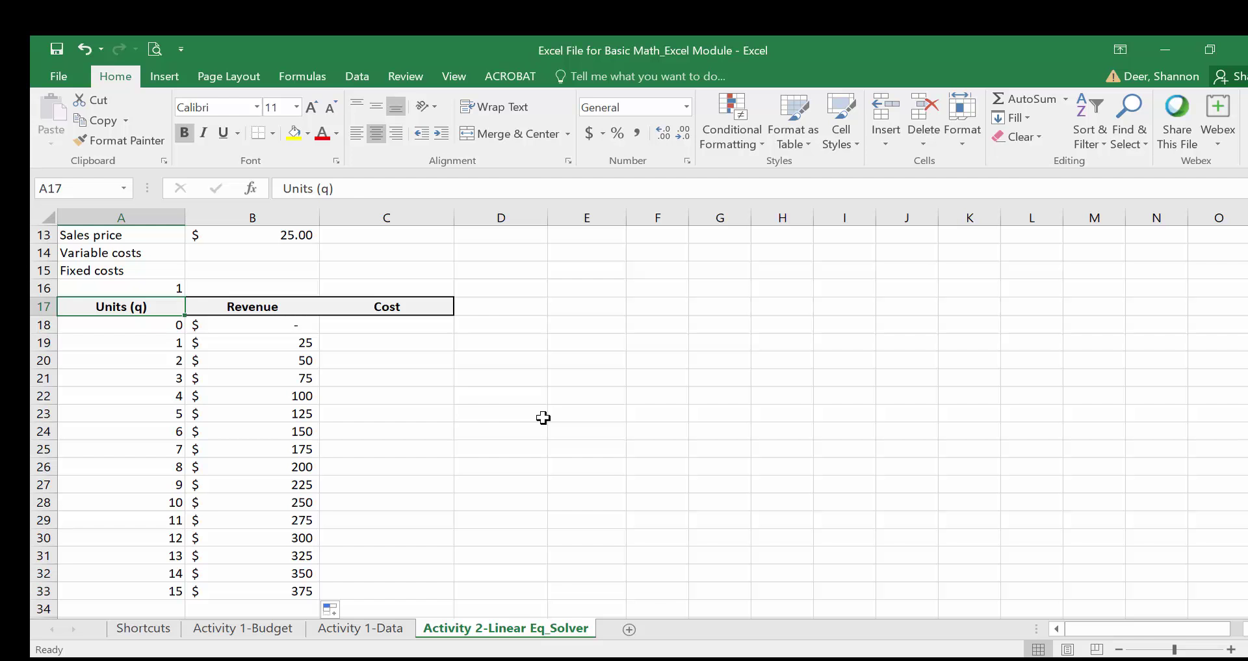
Extend the selection from A17 to A17:B33, covering both headers and all data rows
{"action": "key", "text": "shift+Right"}
{"action": "key", "text": "ctrl+shift+Down"}
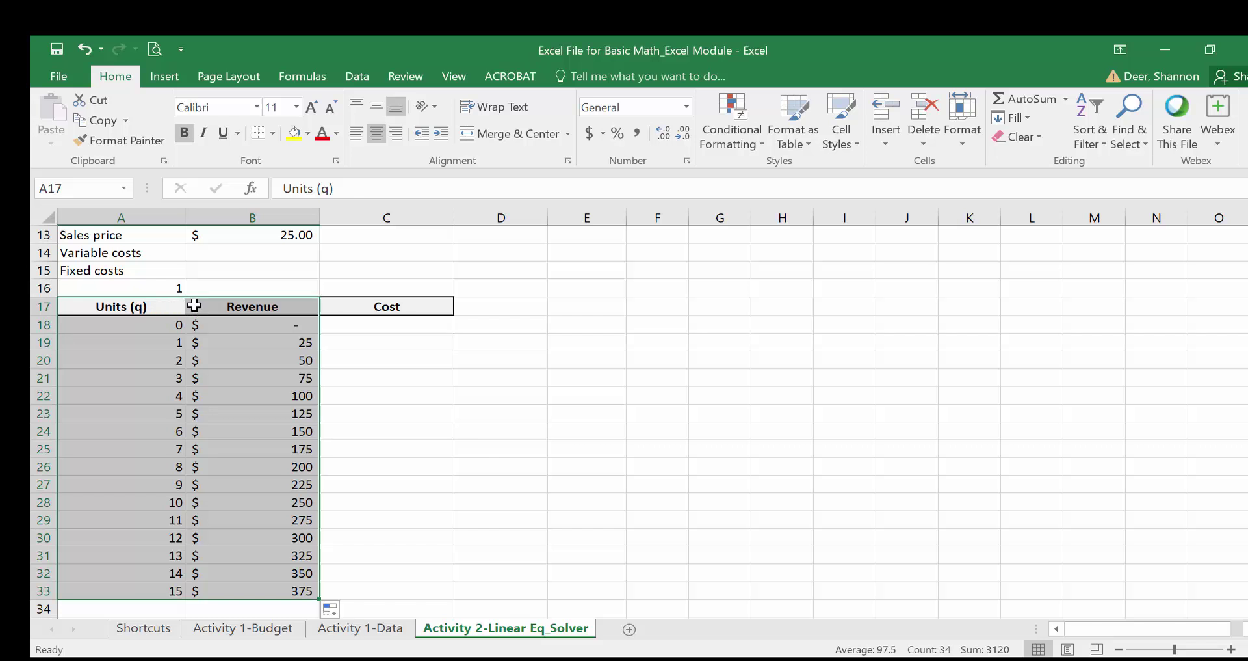
Insert a Scatter with Straight Lines and Markers chart from Recommended Charts
{"action": "left_click", "coordinate": [170, 77]}
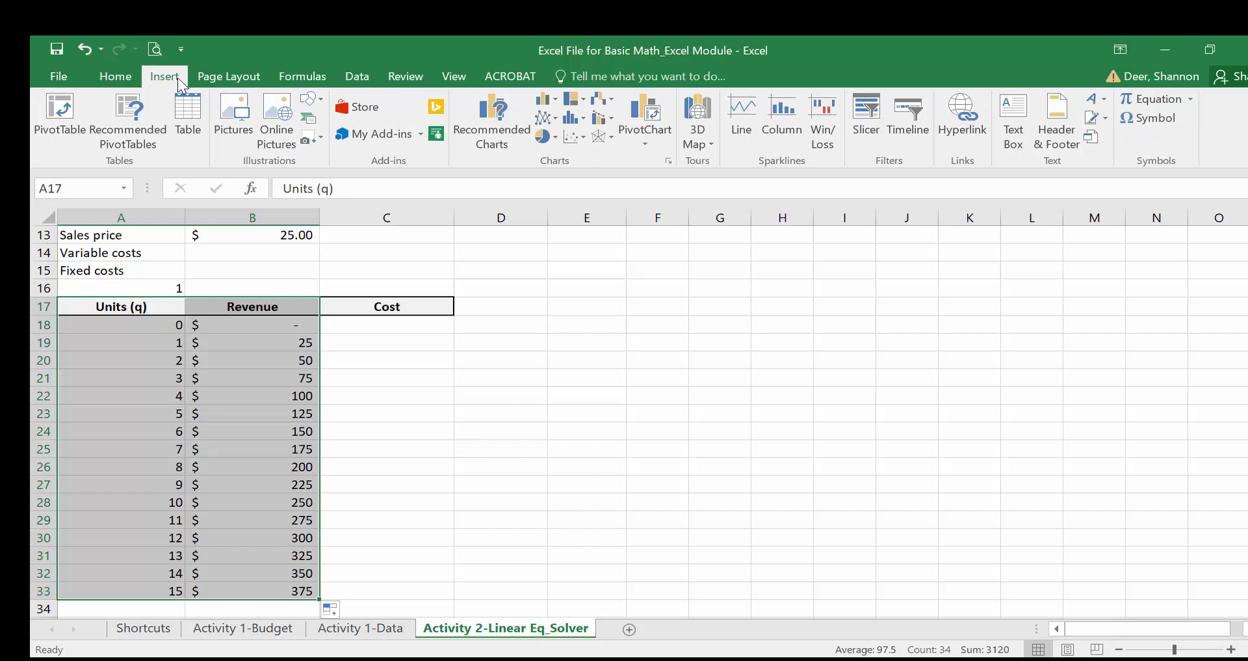
{"action": "left_click", "coordinate": [492, 124]}
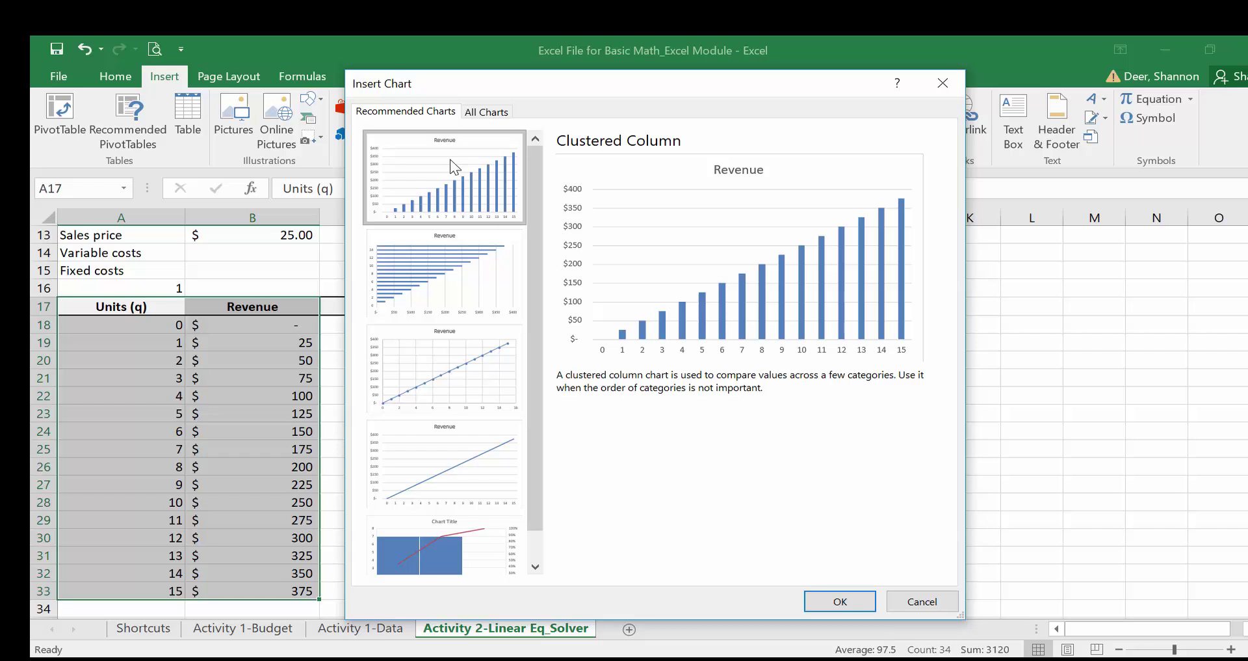
{"action": "left_click", "coordinate": [447, 455]}
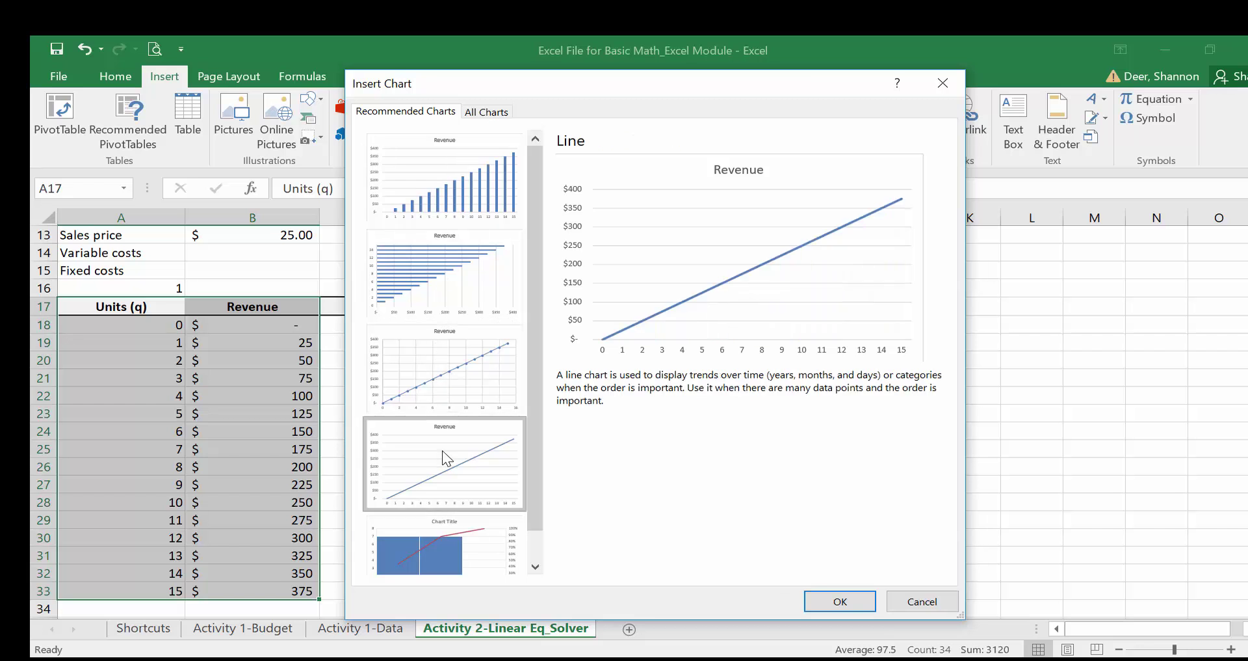
{"action": "left_click", "coordinate": [461, 401]}
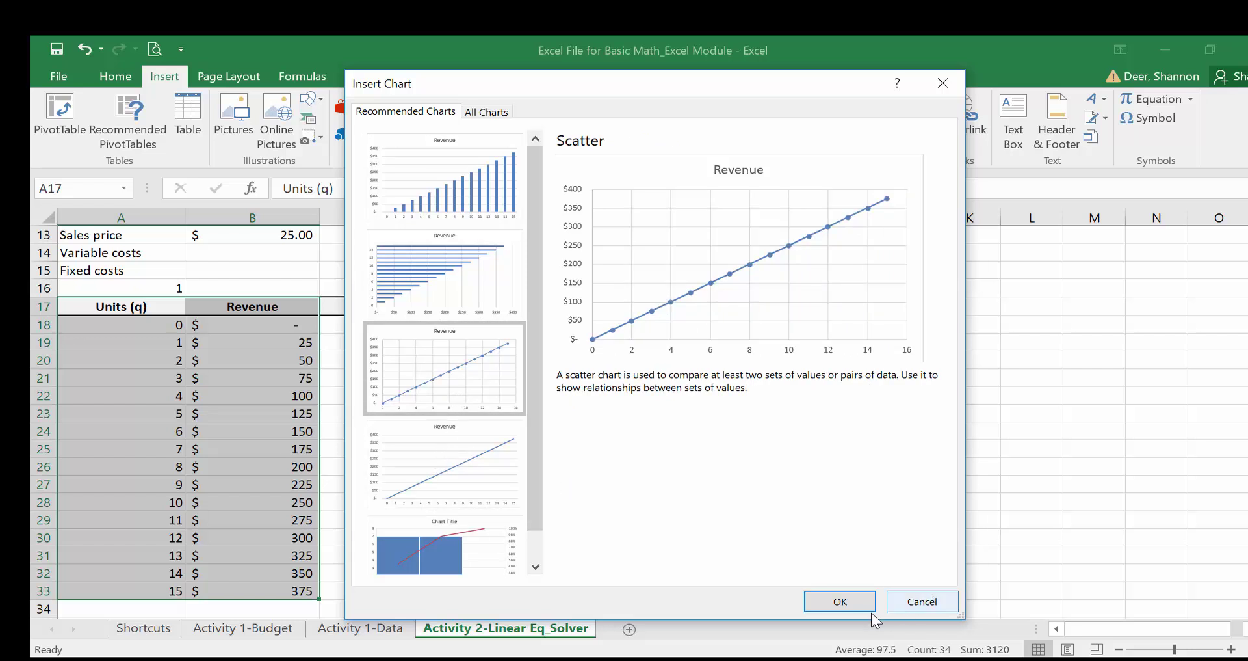
{"action": "left_click", "coordinate": [837, 602]}
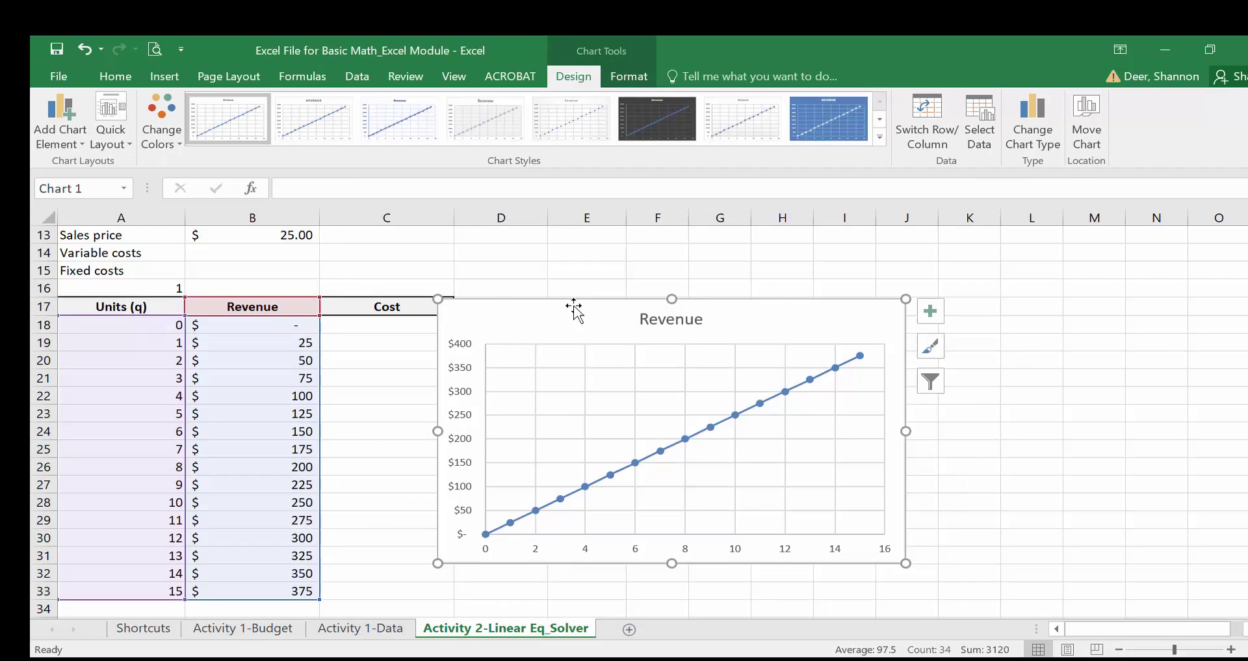
Drag the Revenue chart right into columns E–K beside the table
{"action": "left_click_drag", "start_coordinate": [575, 305], "coordinate": [697, 288]}
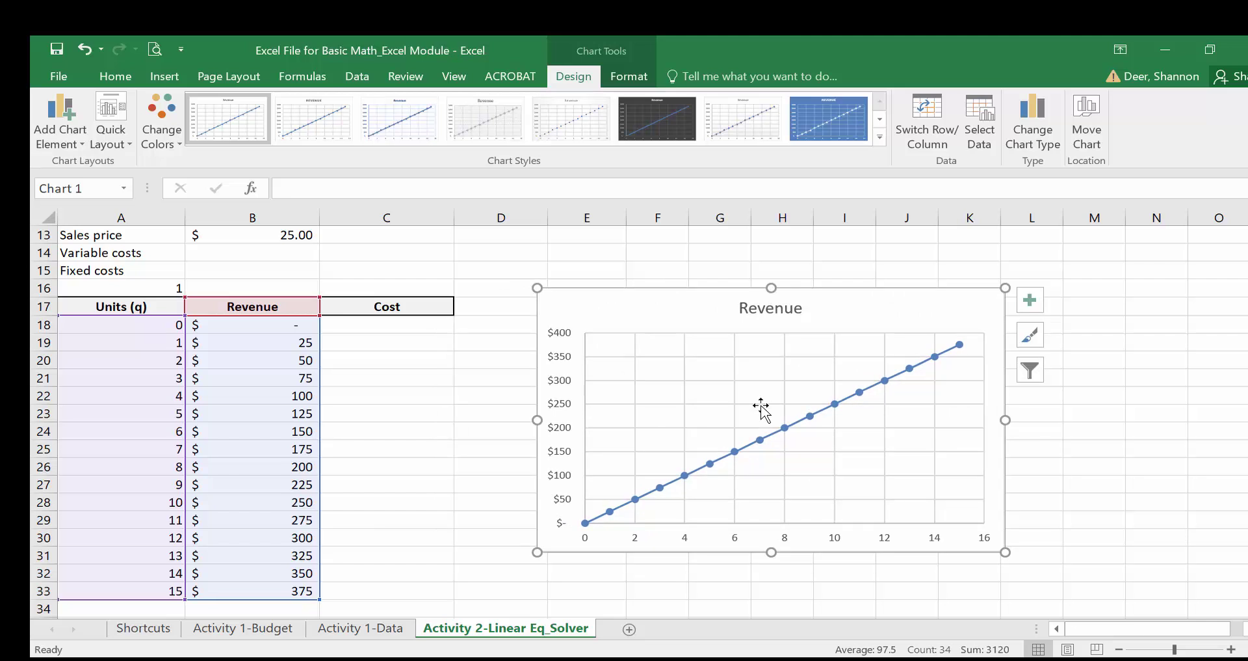
{"action": "mouse_move", "coordinate": [611, 515]}
{"action": "mouse_move", "coordinate": [761, 442]}
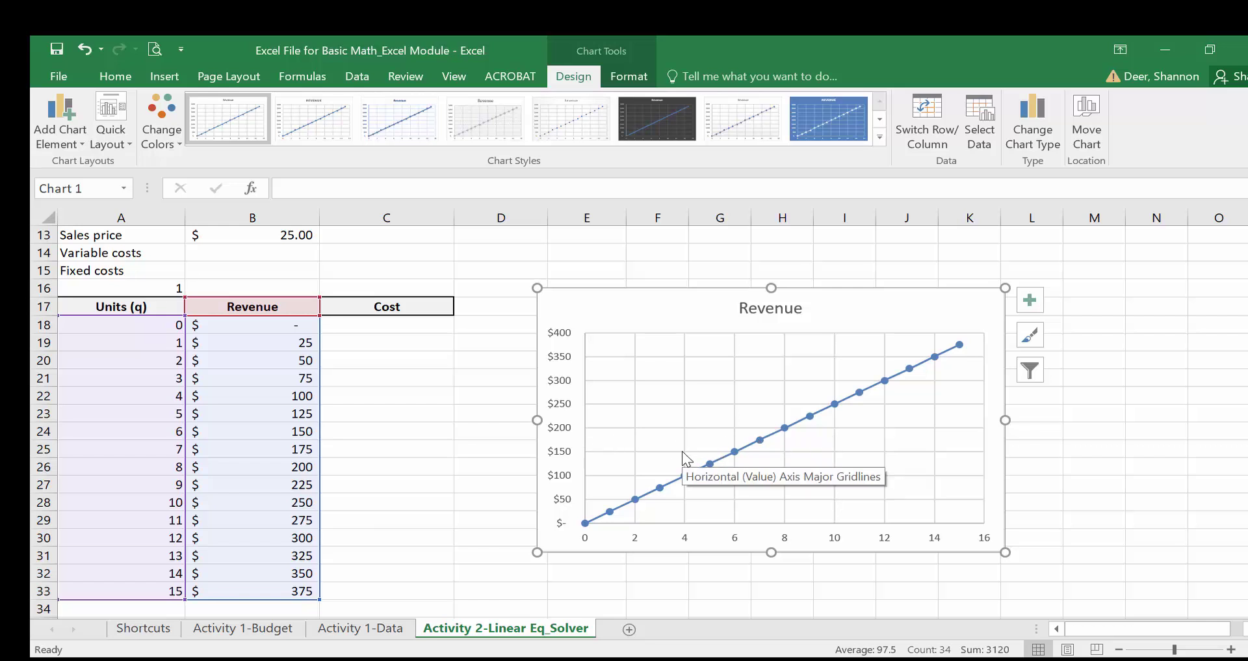
{"action": "left_click", "coordinate": [121, 286]}
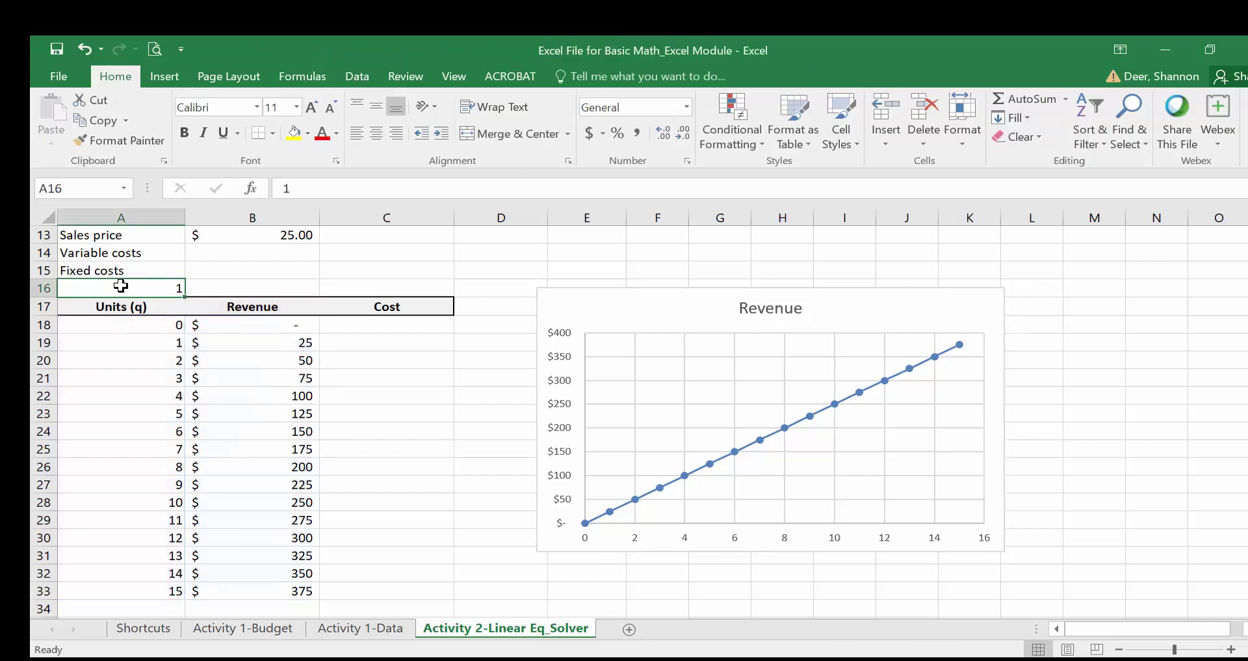
{"action": "type", "text": "5"}
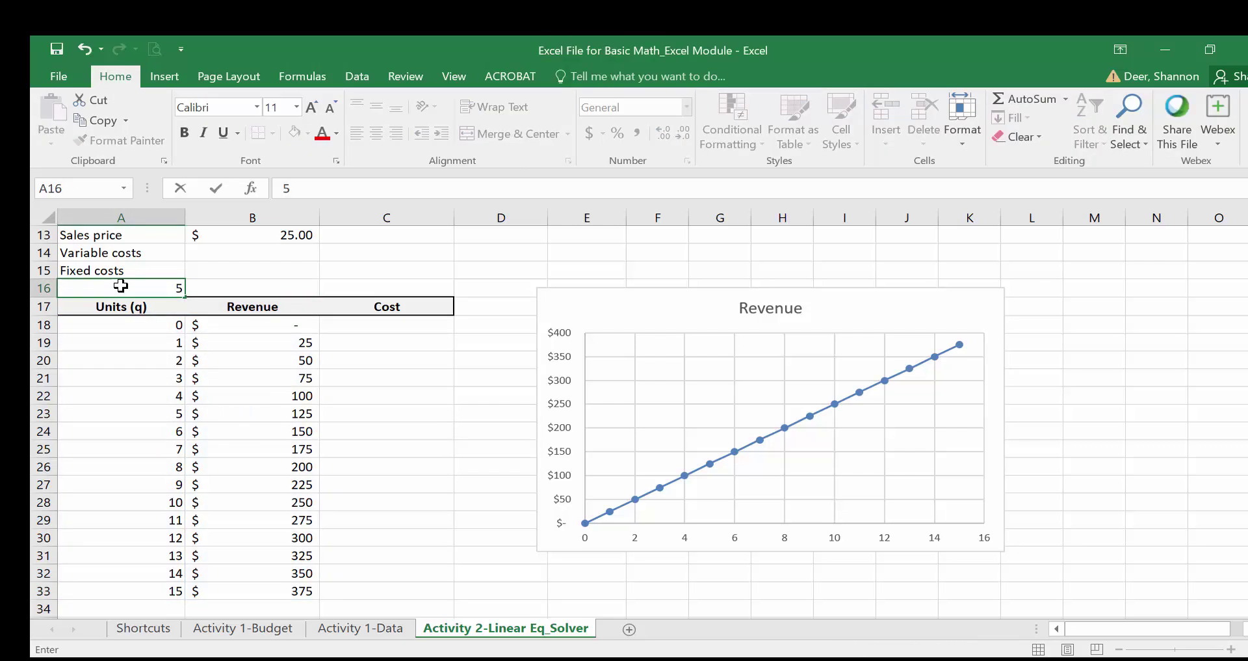
{"action": "key", "text": "ctrl+Return"}
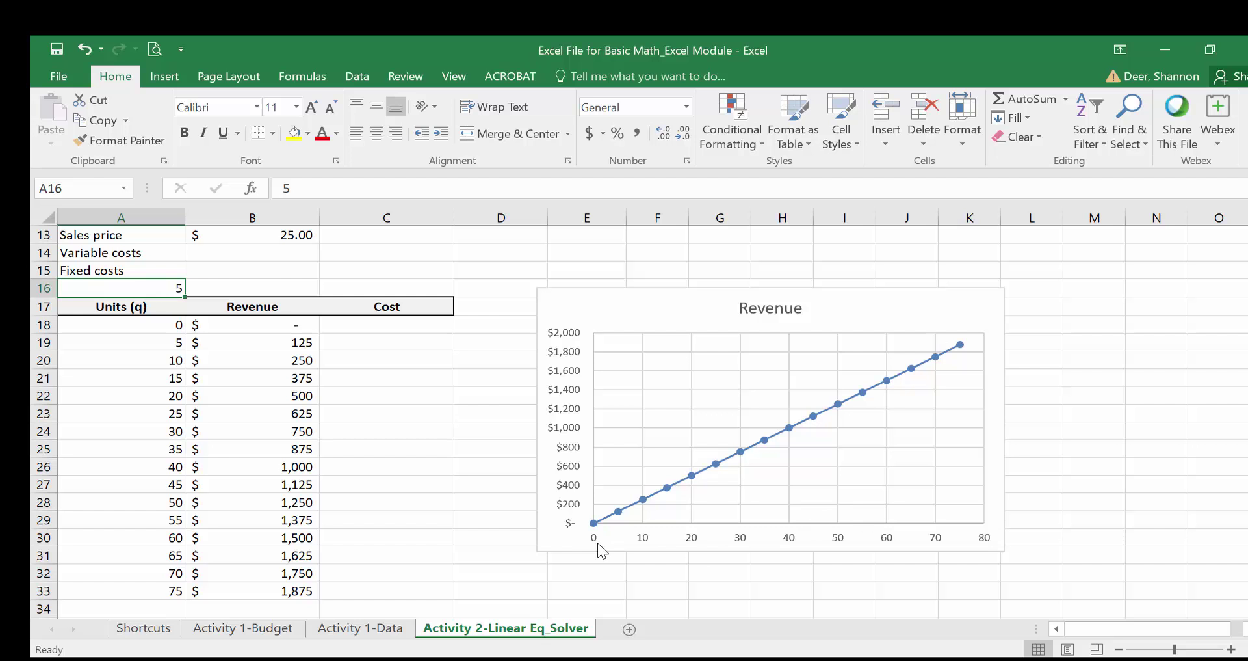
{"action": "mouse_move", "coordinate": [936, 360]}
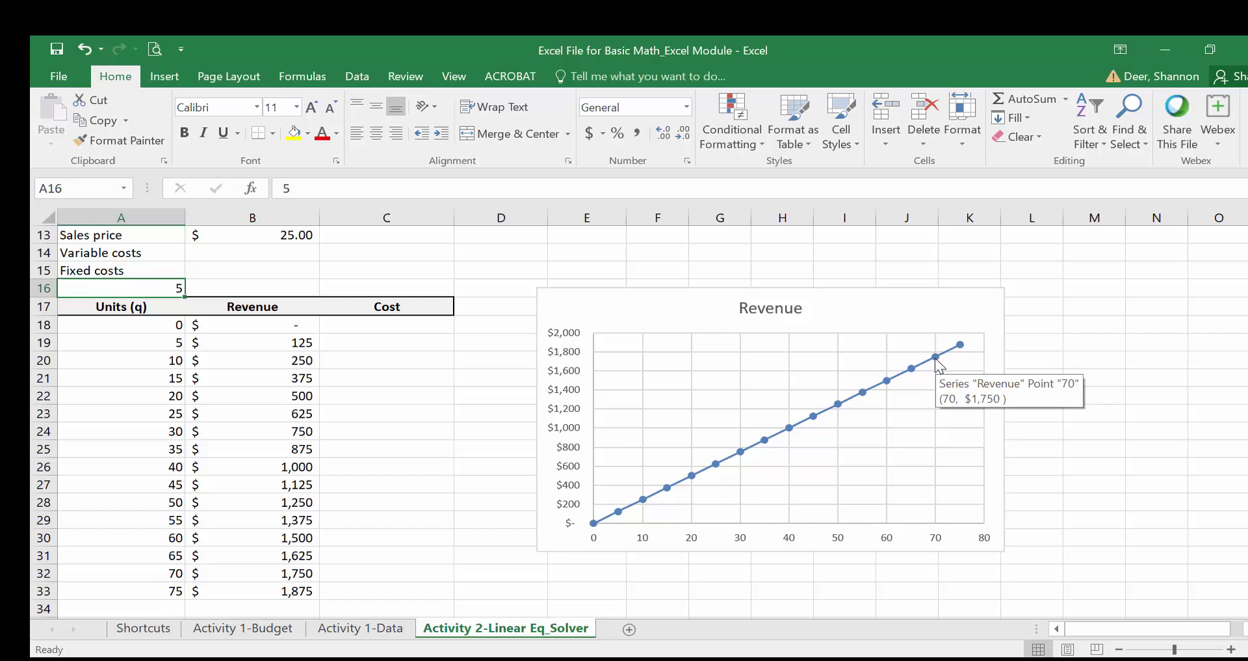
{"action": "type", "text": "1"}
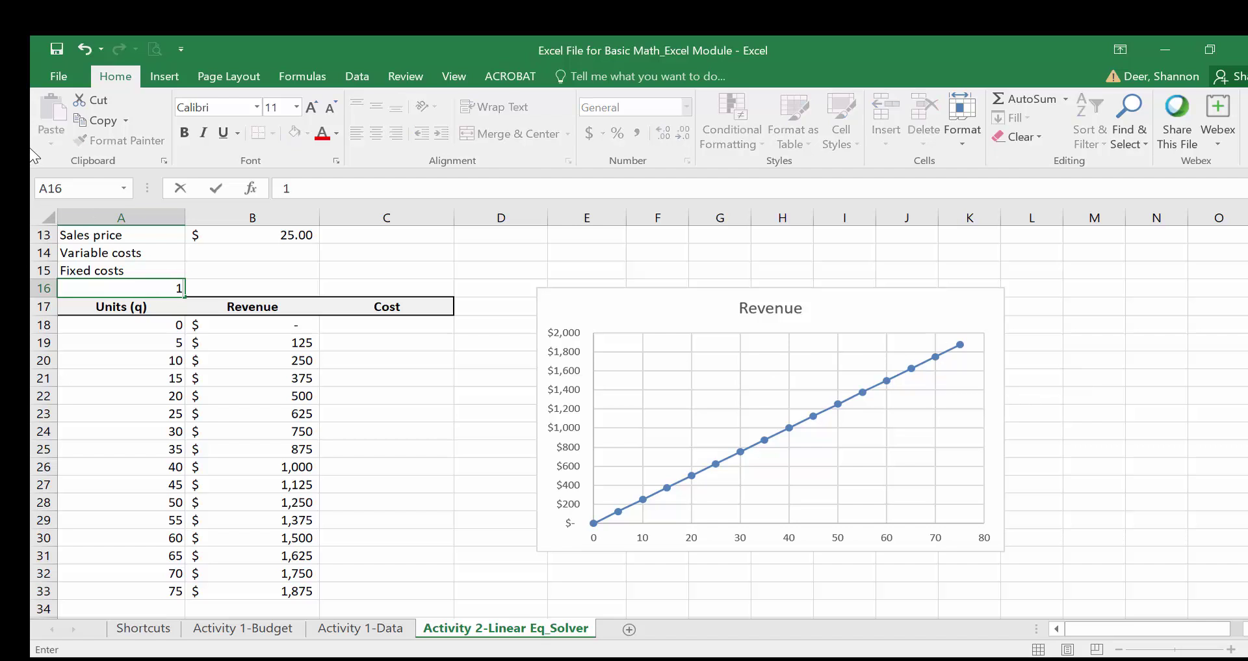
{"action": "key", "text": "ctrl+Return"}
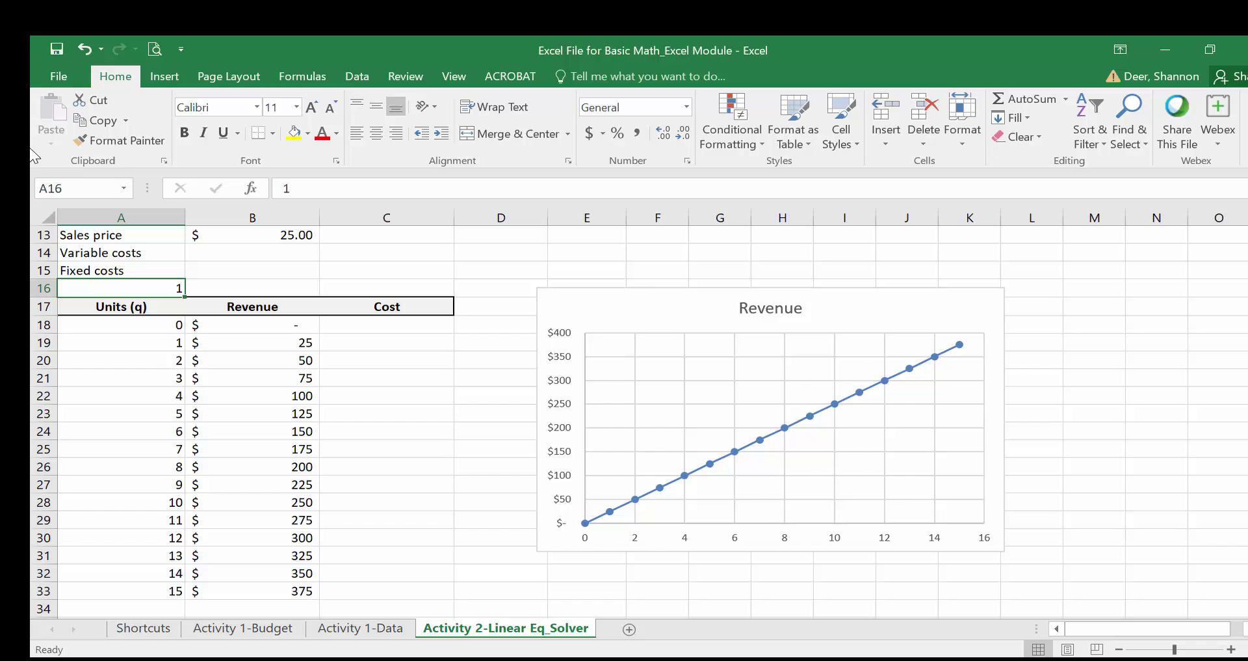
Turn on Axis Titles for the Revenue chart and select the horizontal axis title
{"action": "left_click", "coordinate": [609, 305]}
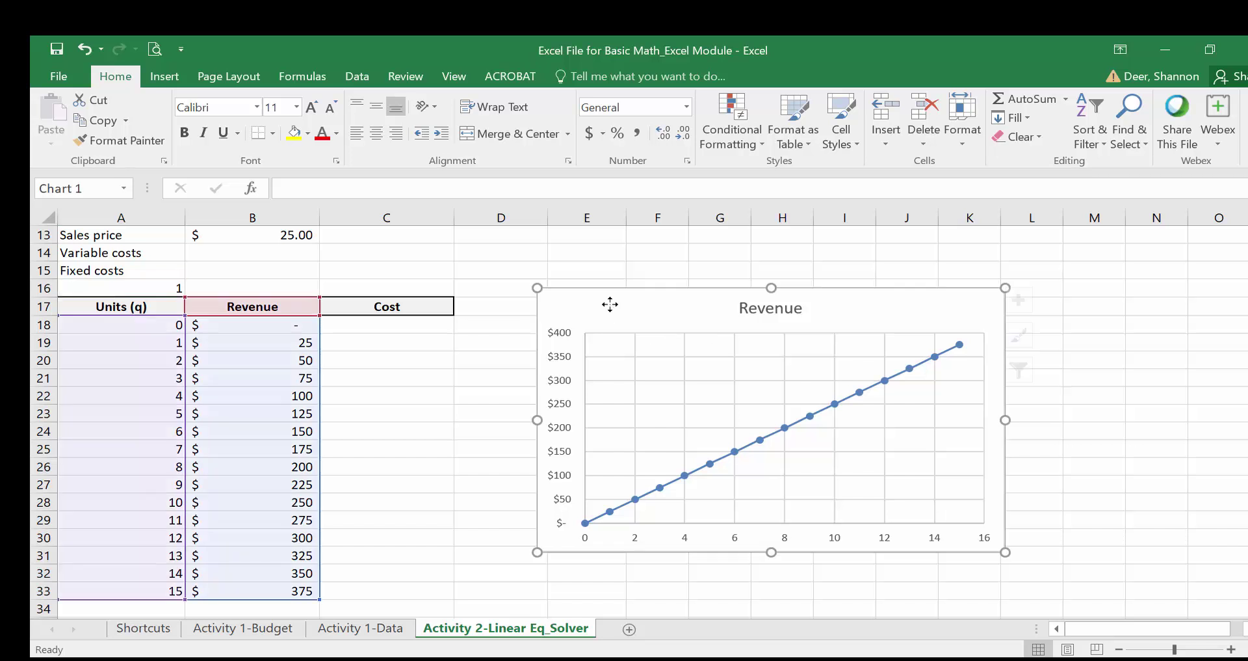
{"action": "left_click", "coordinate": [560, 78]}
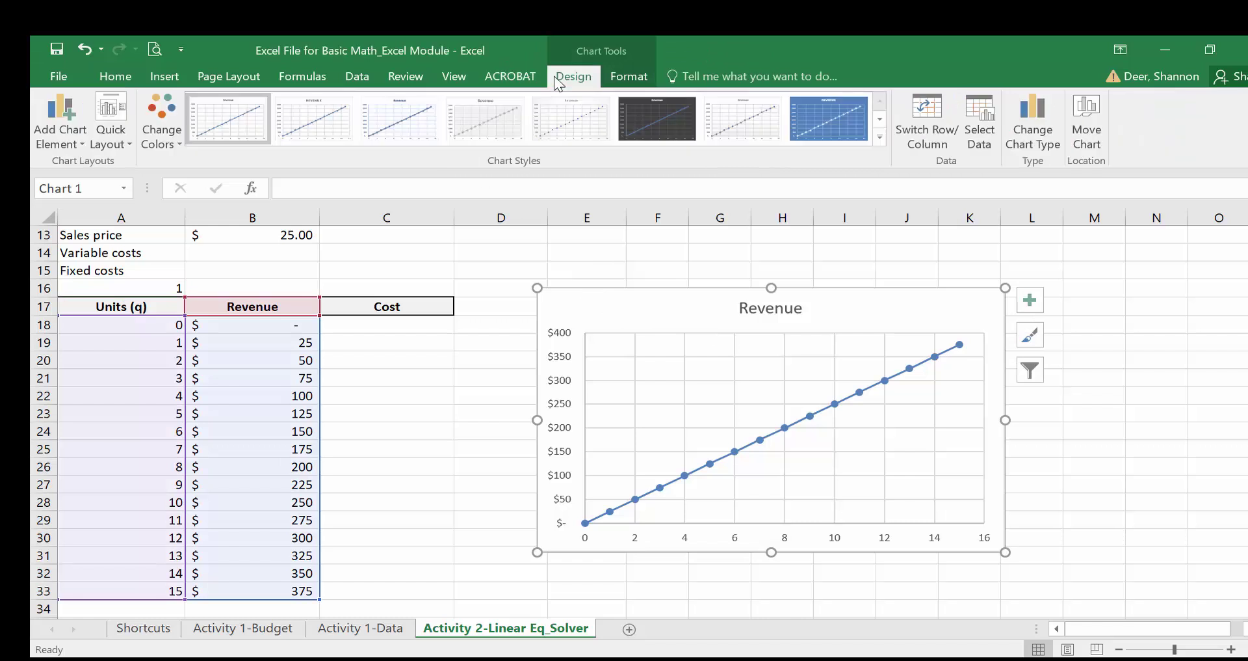
{"action": "left_click", "coordinate": [1033, 303]}
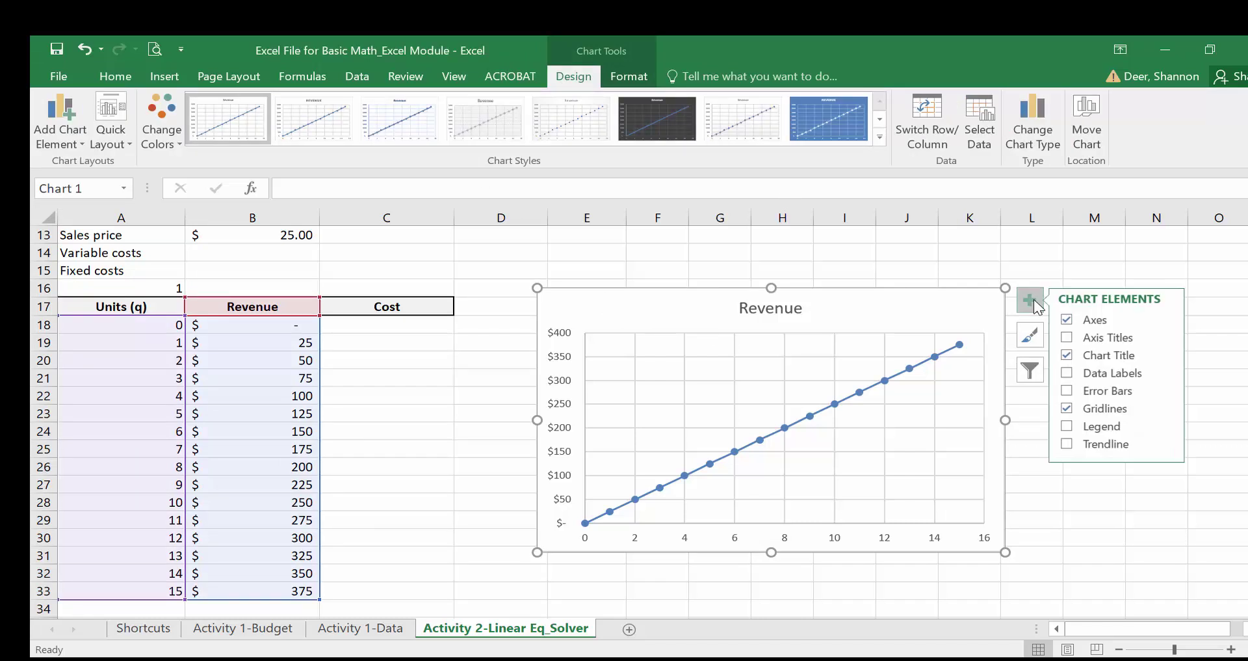
{"action": "left_click", "coordinate": [1083, 337]}
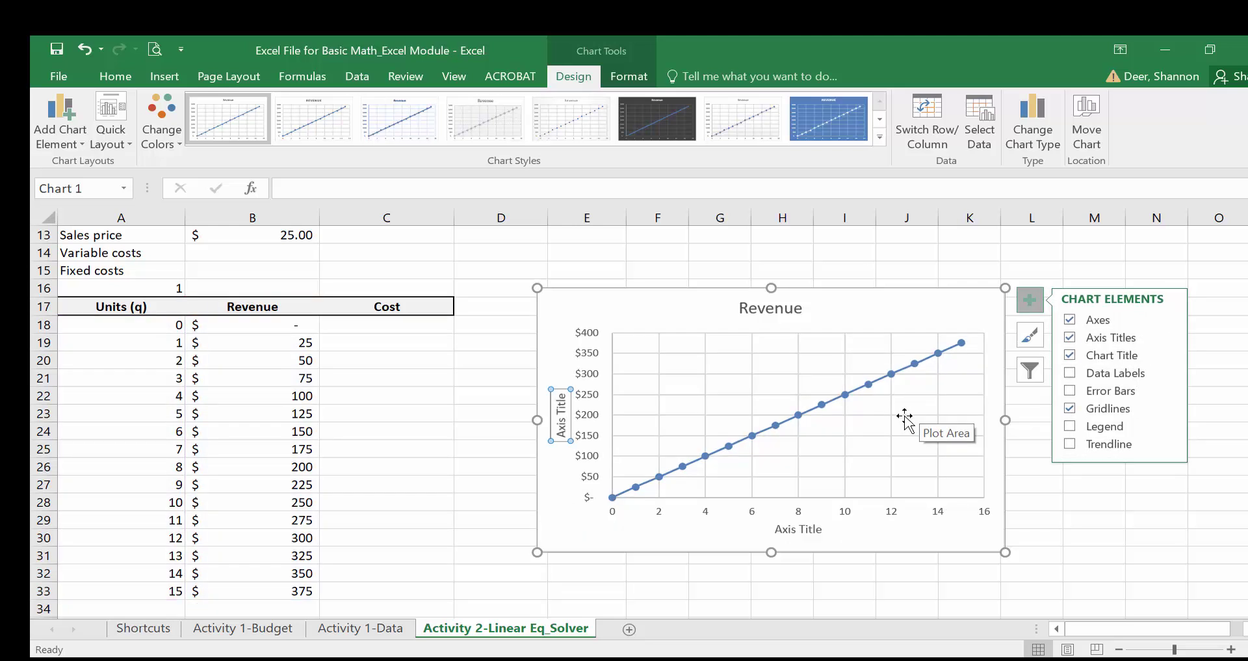
{"action": "left_click", "coordinate": [787, 530]}
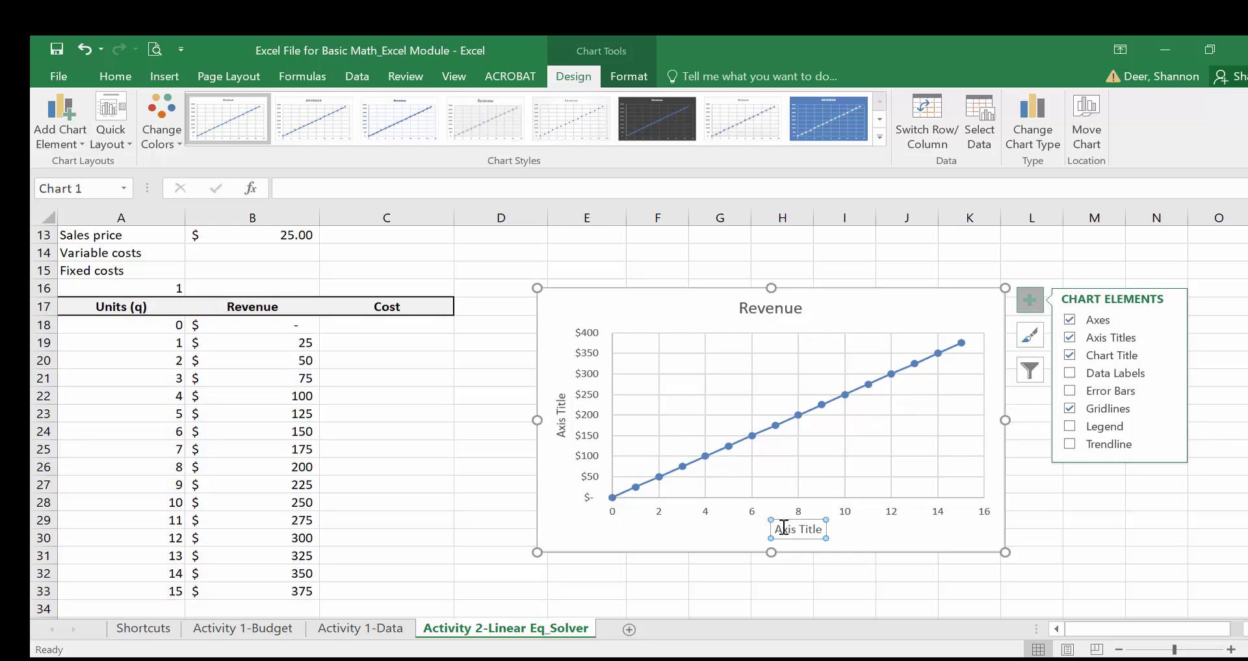
{"action": "left_click", "coordinate": [777, 528]}
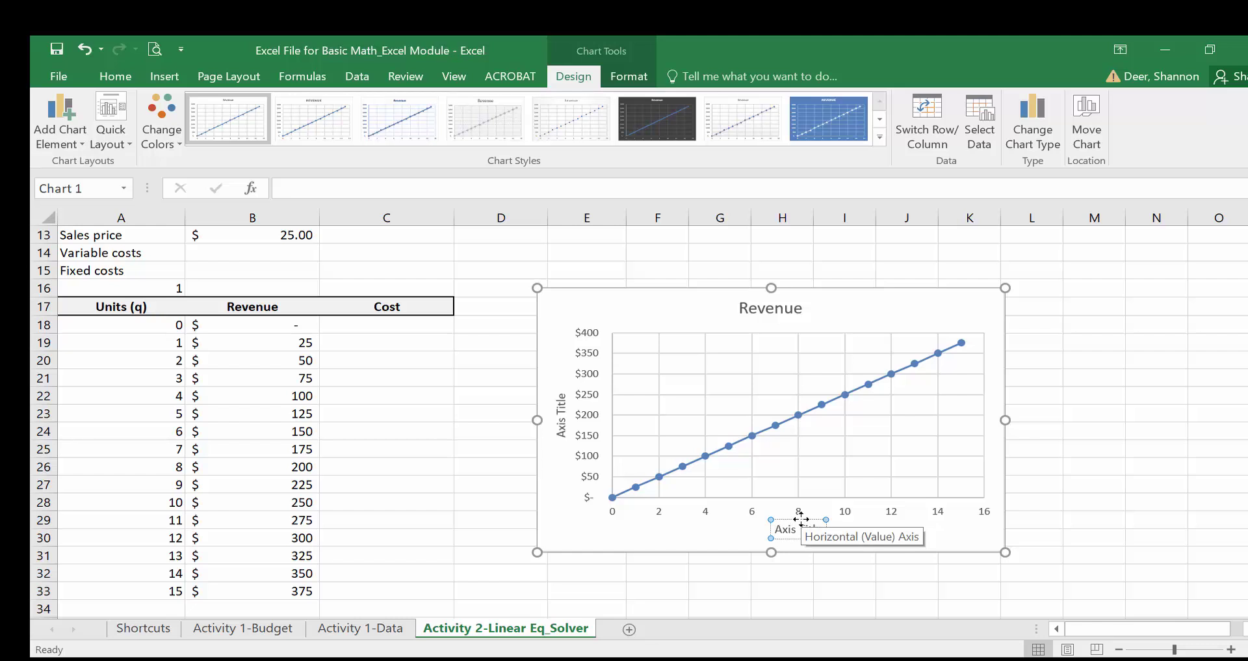
Enter =A17 as the horizontal axis title formula so it shows Units (q)
{"action": "left_click", "coordinate": [301, 188]}
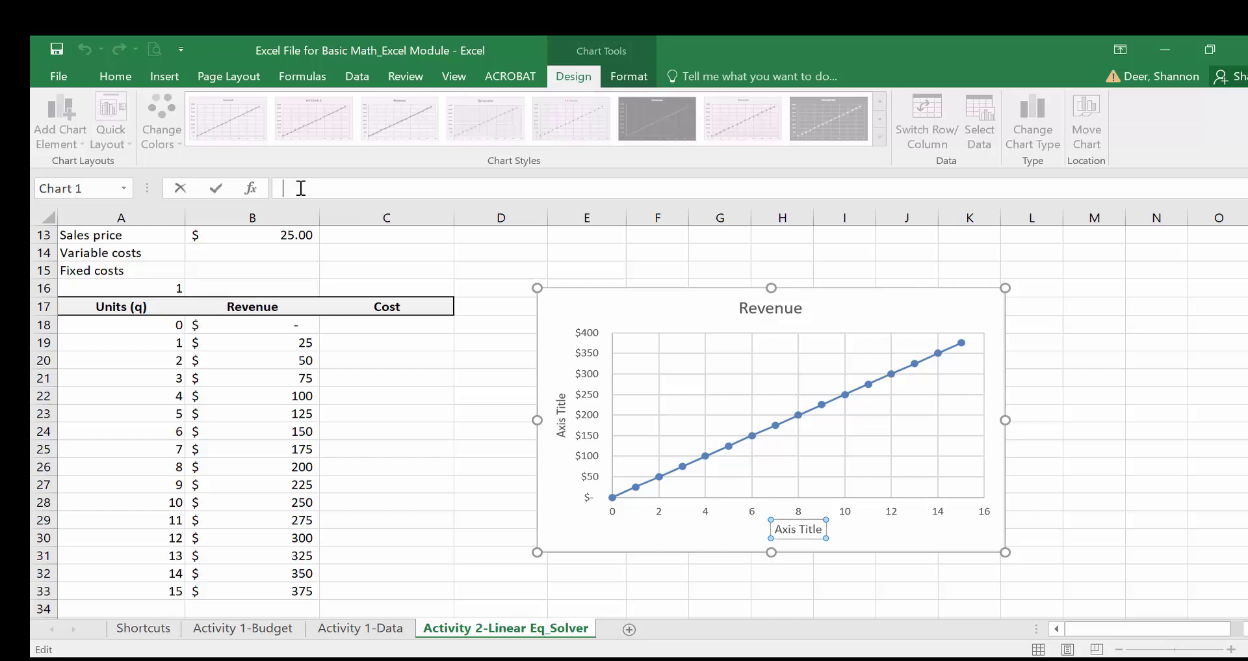
{"action": "type", "text": "="}
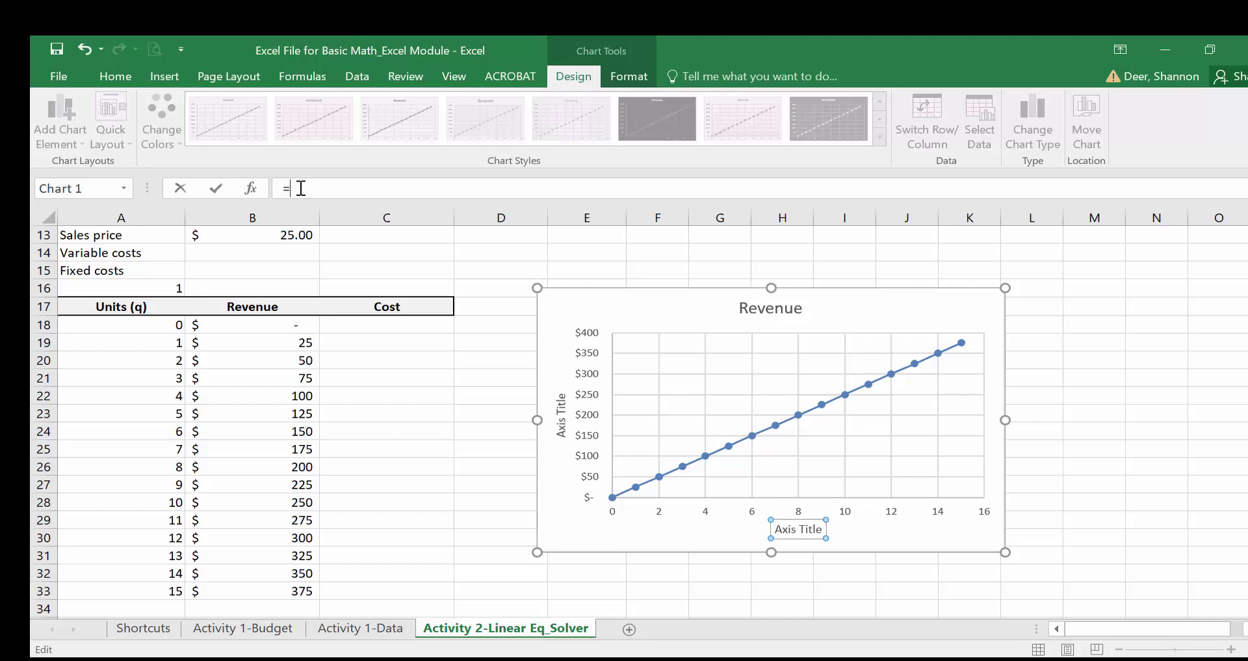
{"action": "left_click", "coordinate": [122, 309]}
{"action": "key", "text": "Return"}
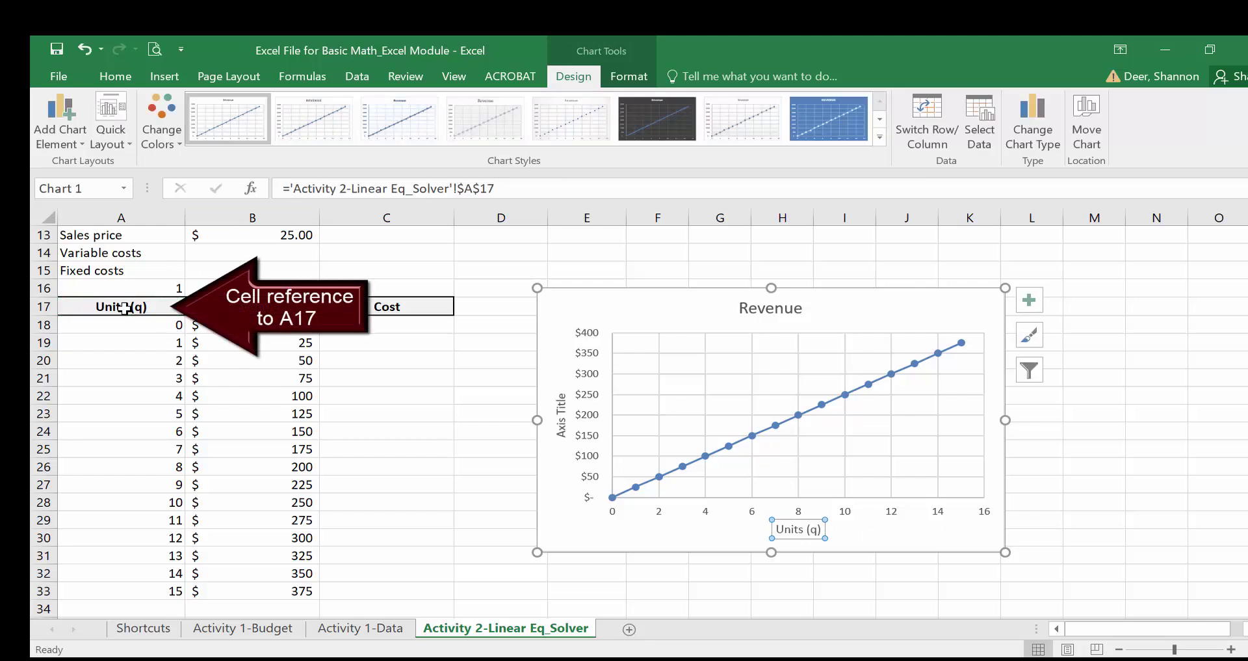
Test the link by typing Quantity in A17, then undo to restore Units (q)
{"action": "left_click", "coordinate": [111, 309]}
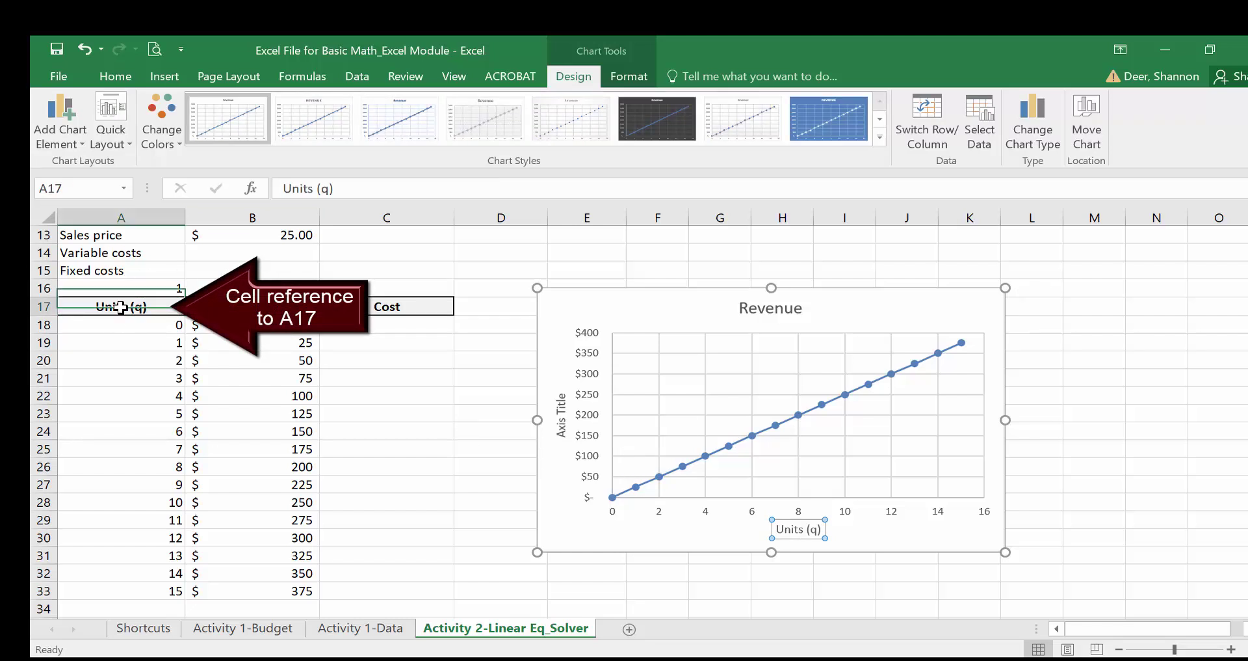
{"action": "type", "text": "Quan"}
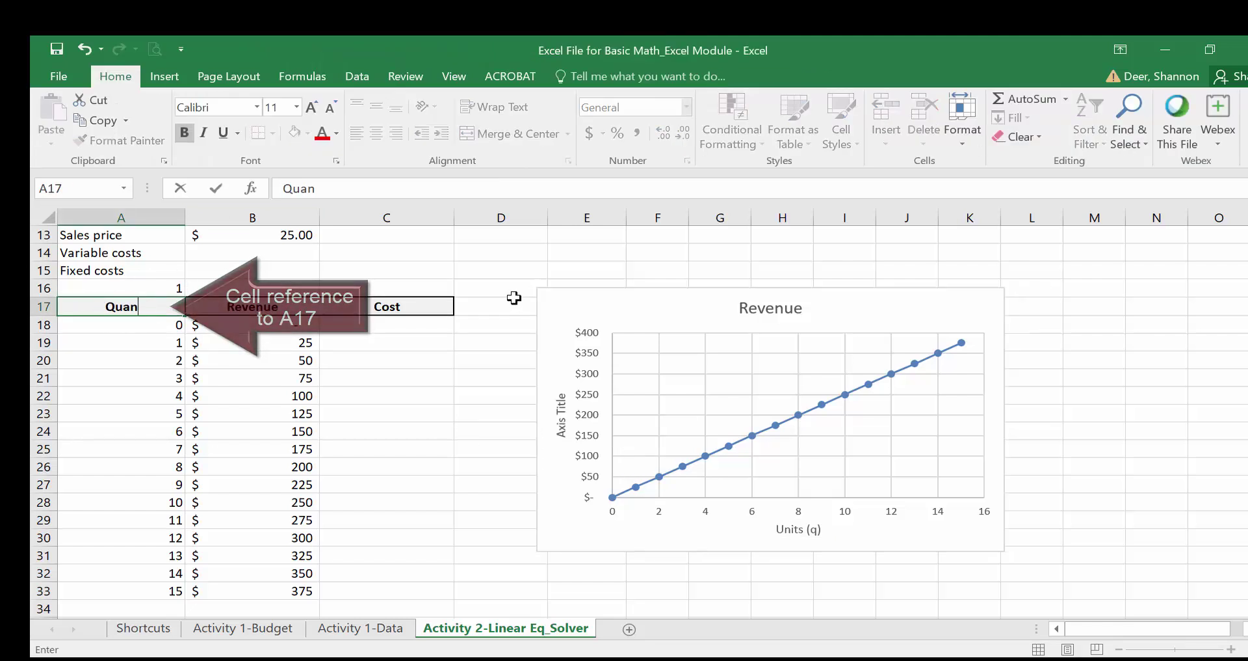
{"action": "type", "text": "tity"}
{"action": "key", "text": "Return"}
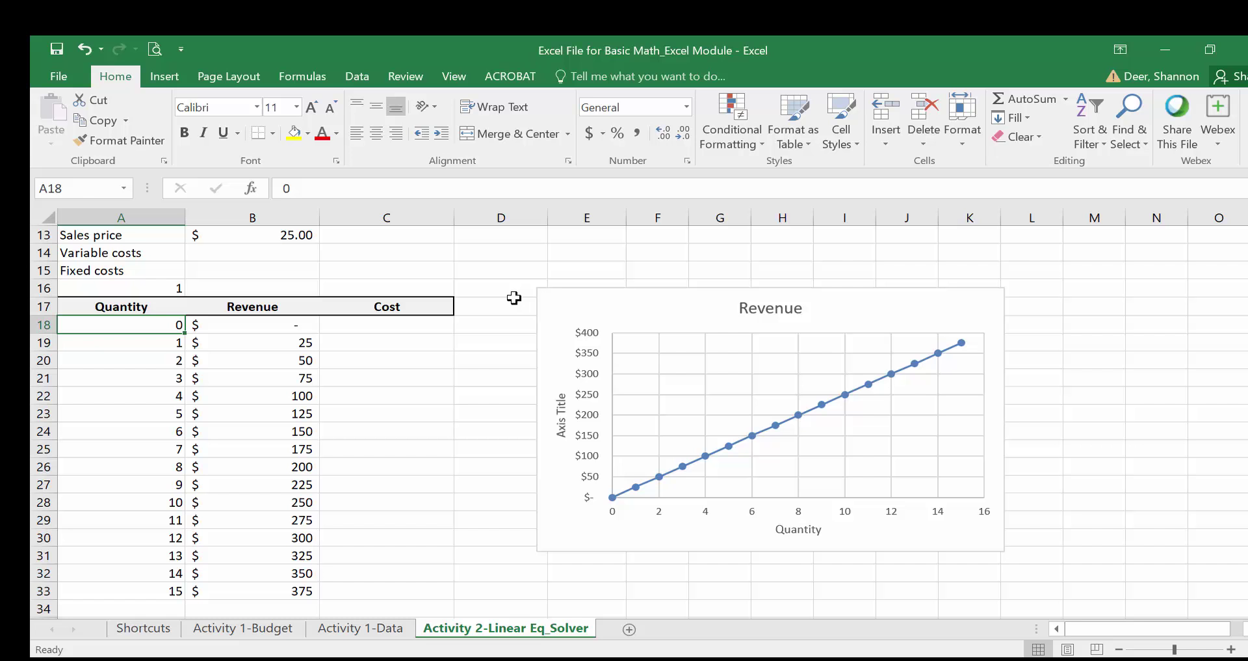
{"action": "key", "text": "Up"}
{"action": "key", "text": "ctrl+z"}
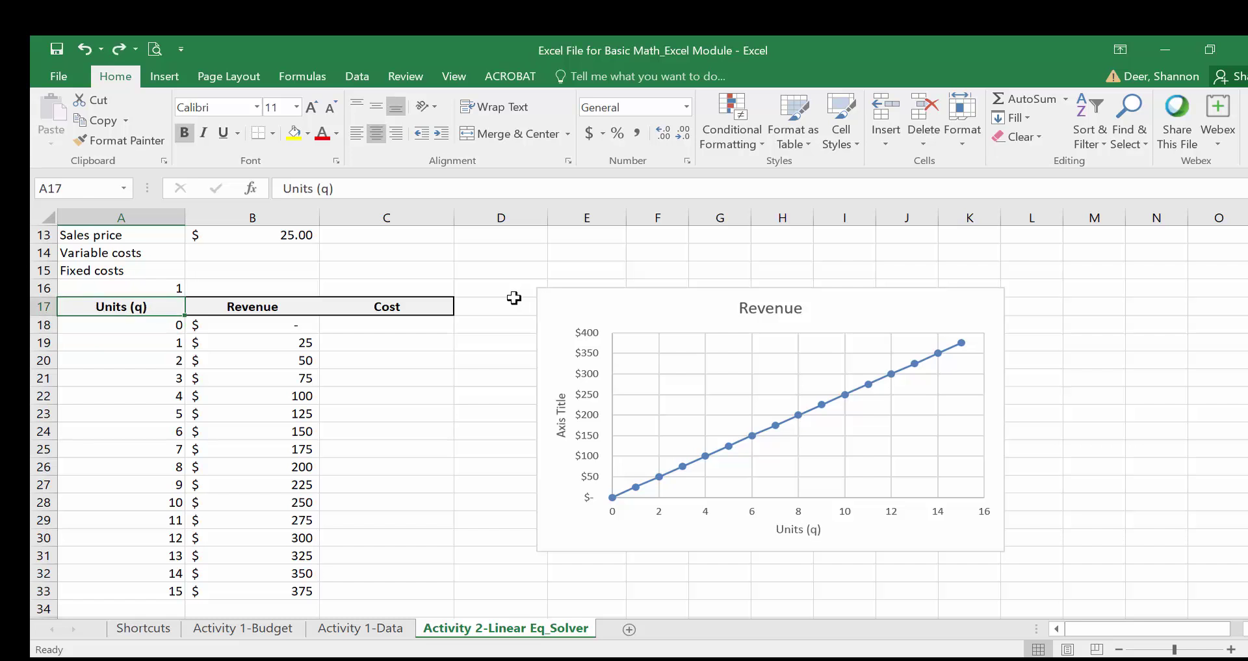
{"action": "key", "text": "Right"}
{"action": "key", "text": "Right"}
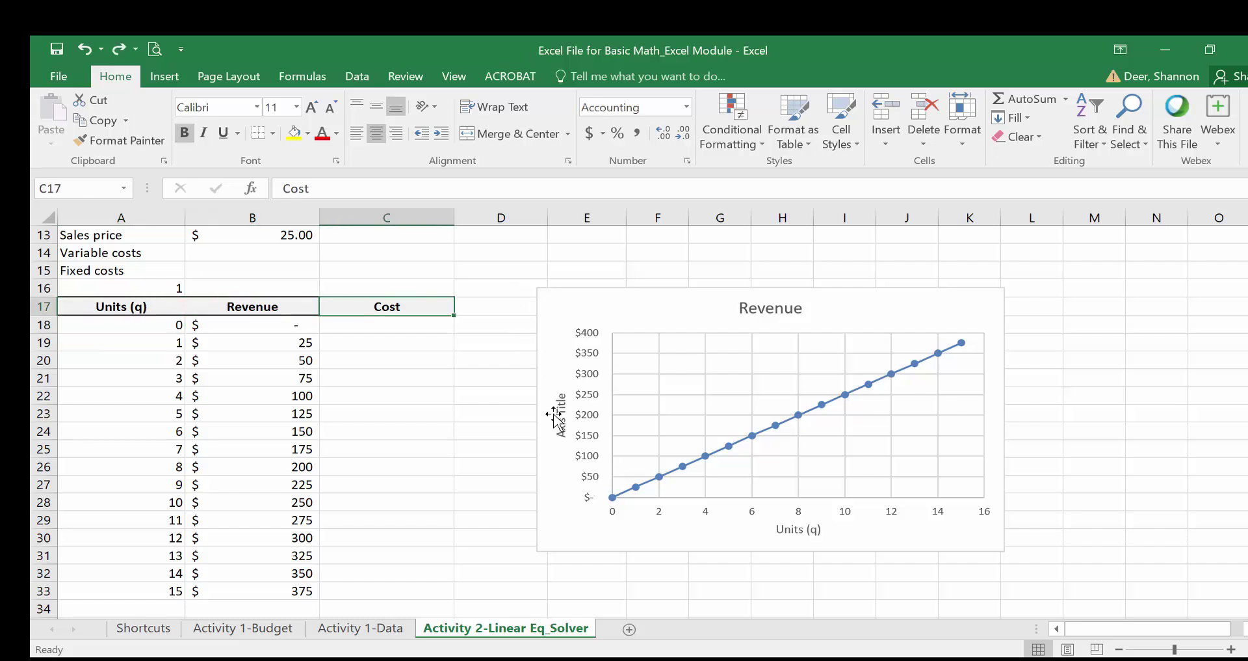
Link the vertical axis title to =B17 so it reads Revenue, then recheck the horizontal title
{"action": "left_click", "coordinate": [560, 409]}
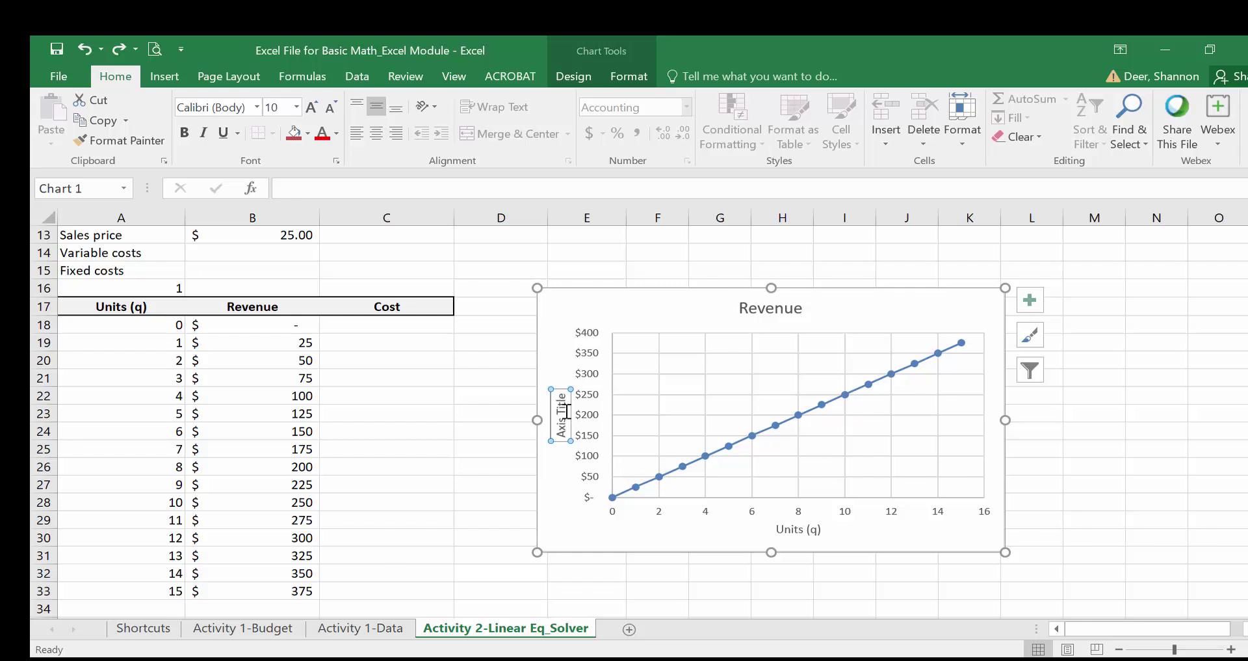
{"action": "left_click", "coordinate": [304, 190]}
{"action": "type", "text": "="}
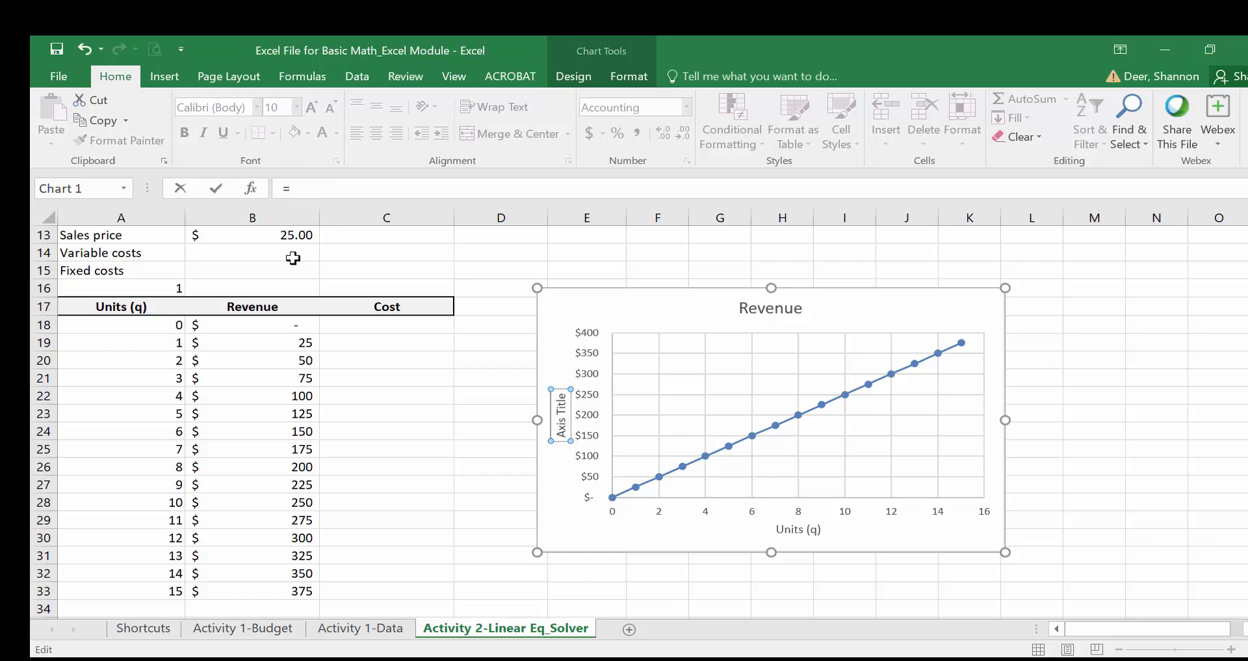
{"action": "left_click", "coordinate": [269, 306]}
{"action": "key", "text": "Return"}
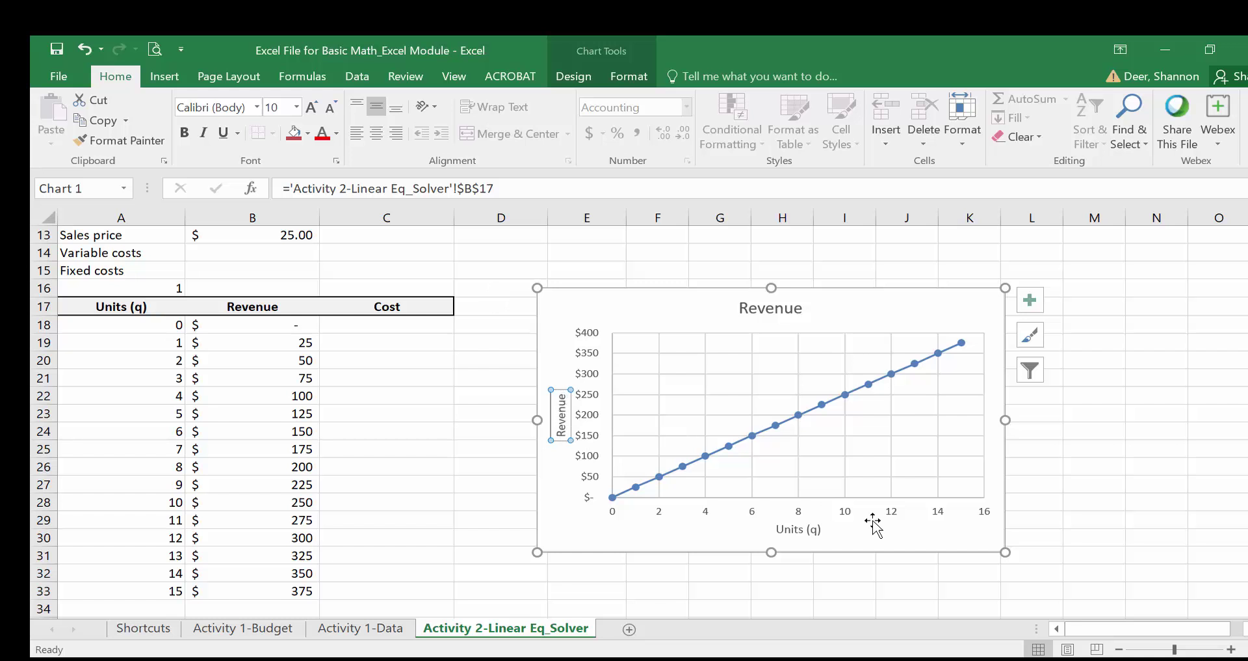
{"action": "left_click", "coordinate": [797, 525]}
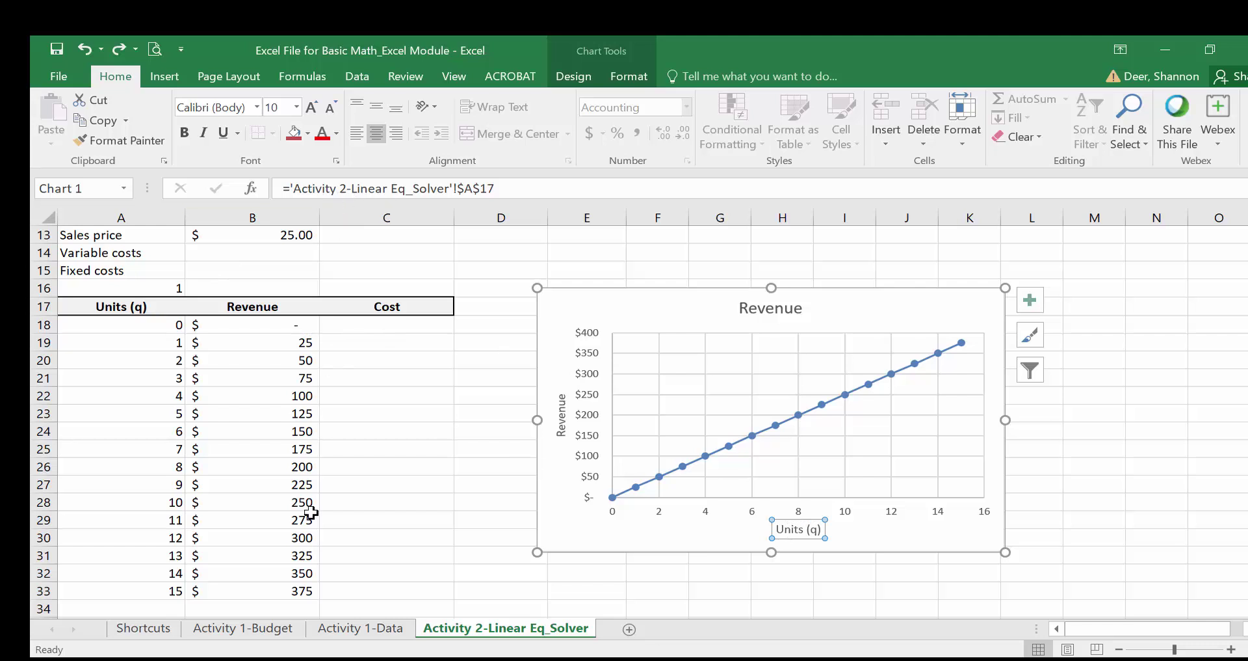
{"action": "left_click", "coordinate": [375, 422]}
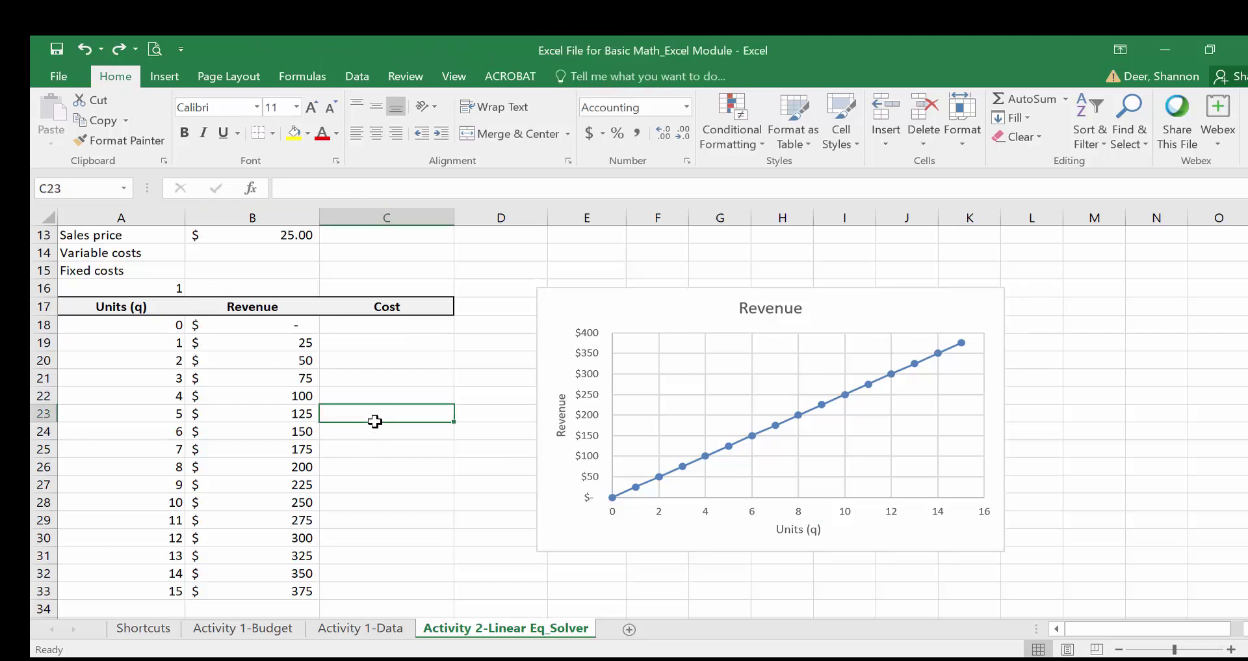